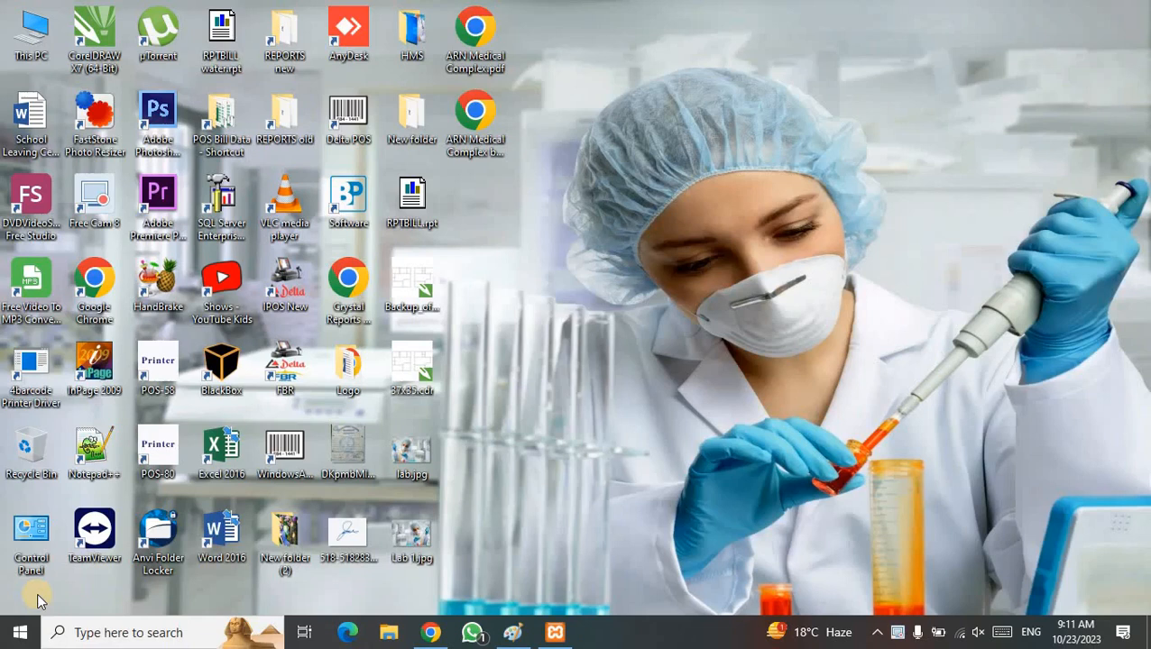
# - Bring the ARN Medical Complex Chrome window to the front from the taskbar
pyautogui.click(433, 633)
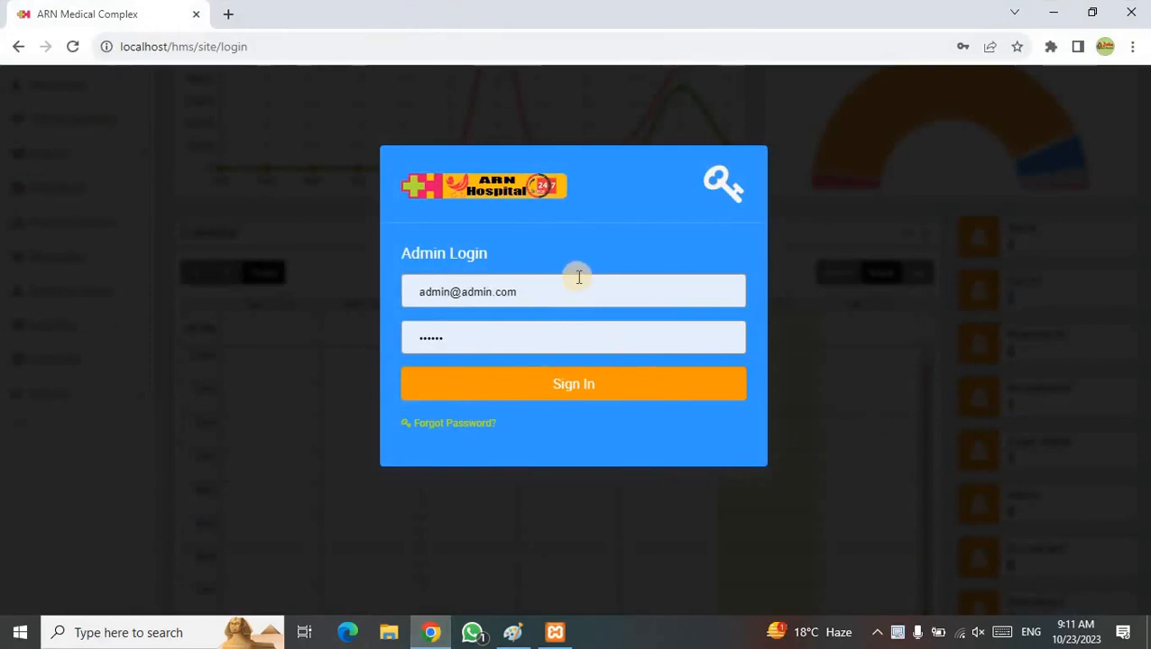
# - Sign in to the admin dashboard, dismiss the password warning, and open the Pathology bill list
pyautogui.click(590, 385)
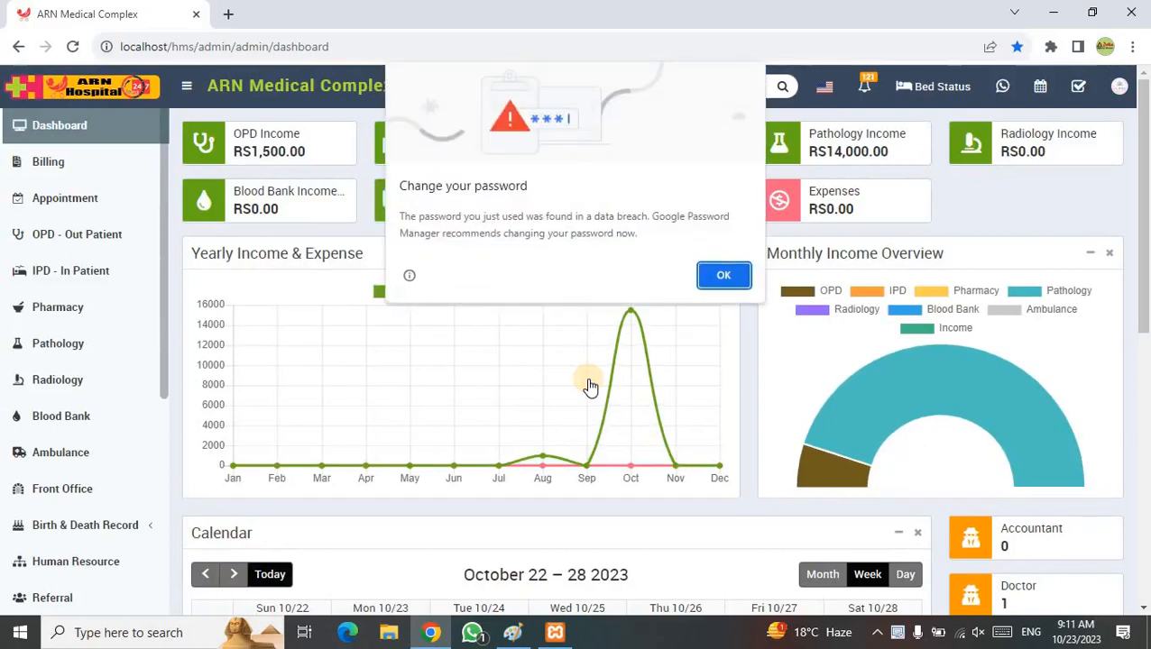
pyautogui.click(721, 274)
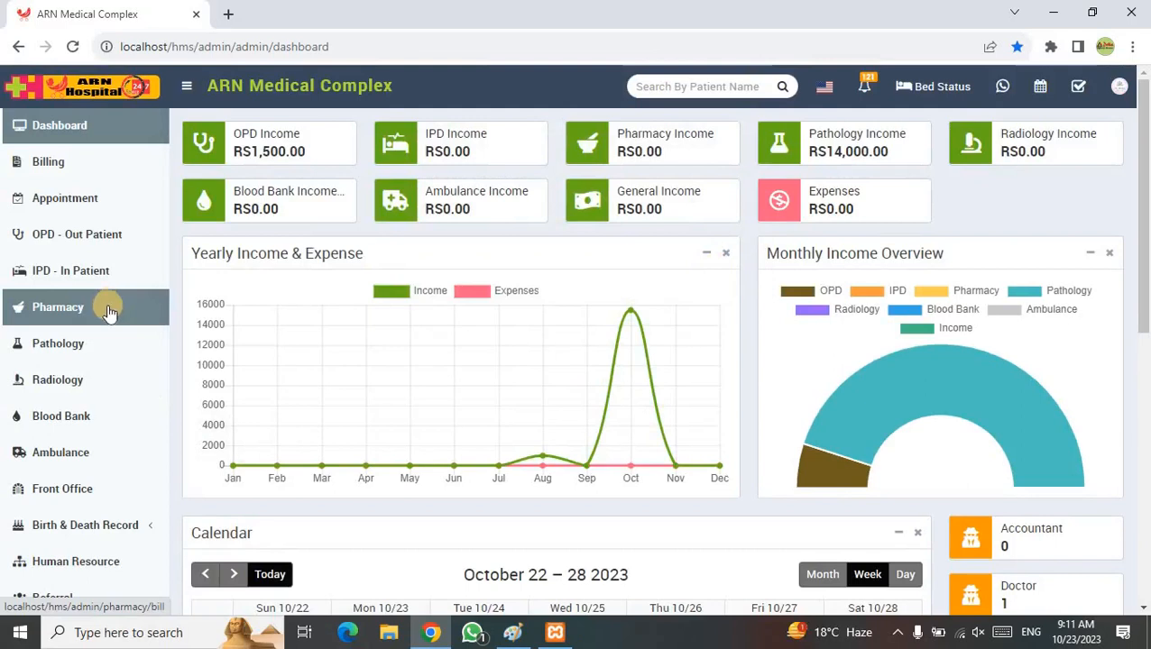
pyautogui.click(53, 349)
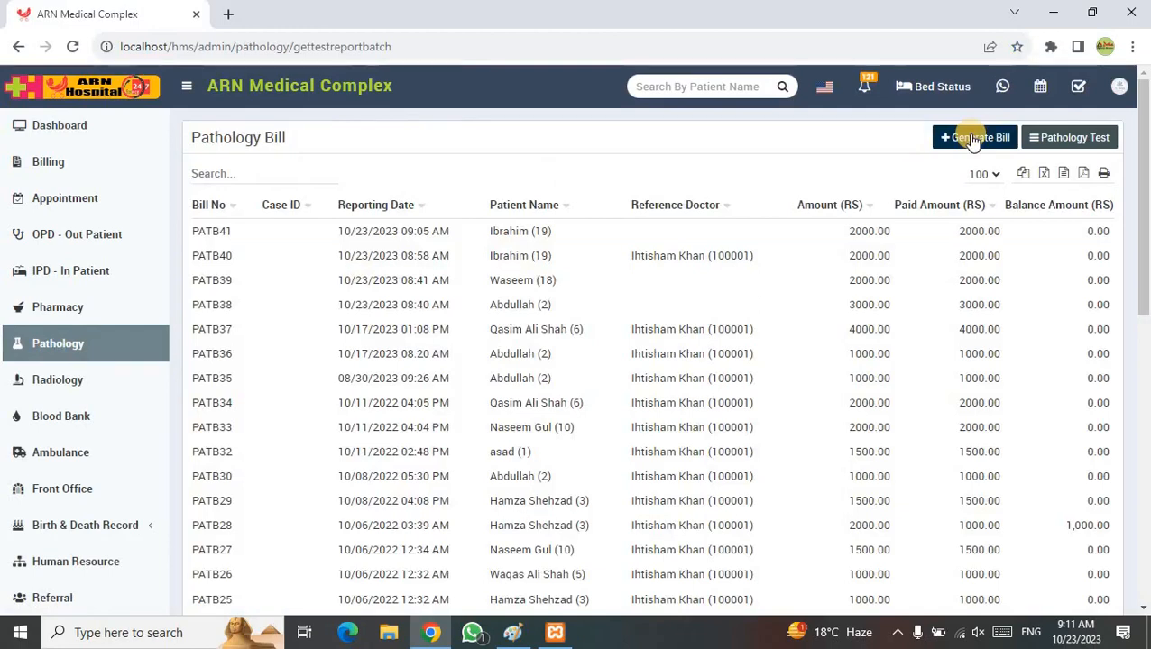
# - Generate bill PATB42, pick the patient found by searching '19', then open the New Patient form
pyautogui.click(972, 140)
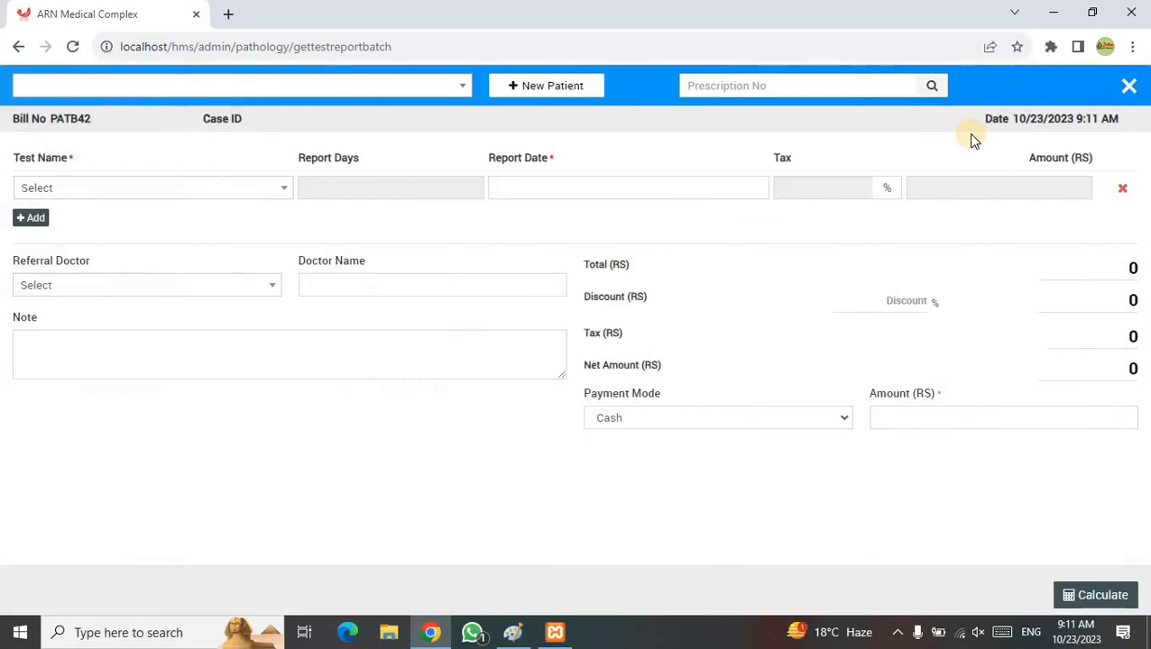
pyautogui.click(360, 89)
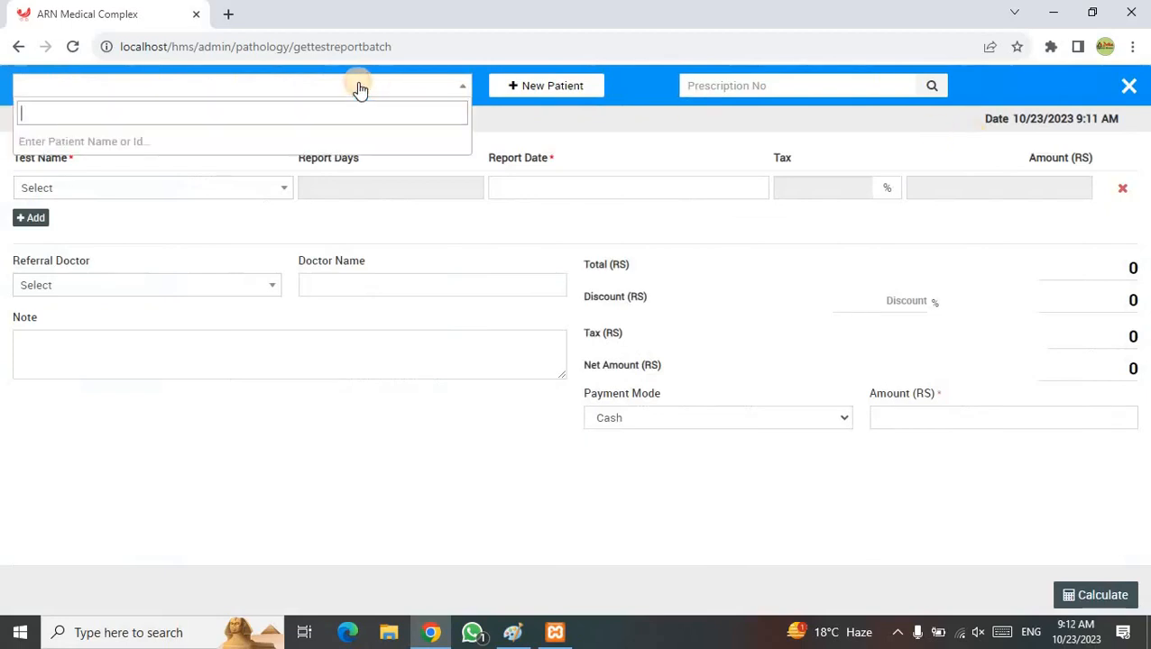
pyautogui.write('19')
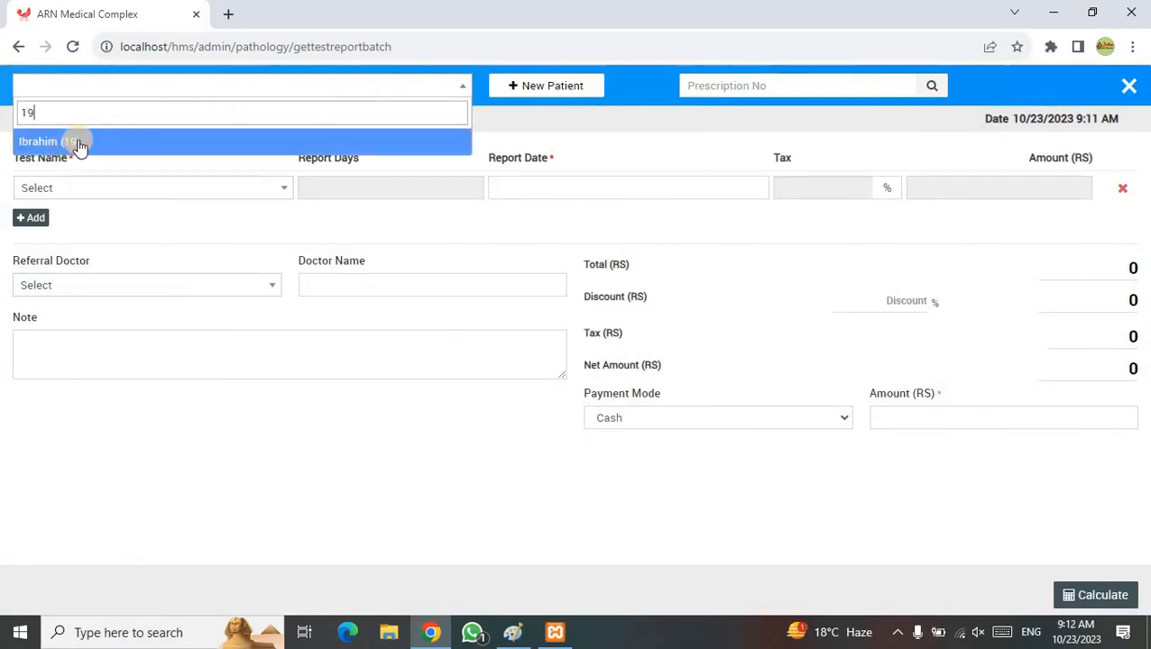
pyautogui.click(79, 146)
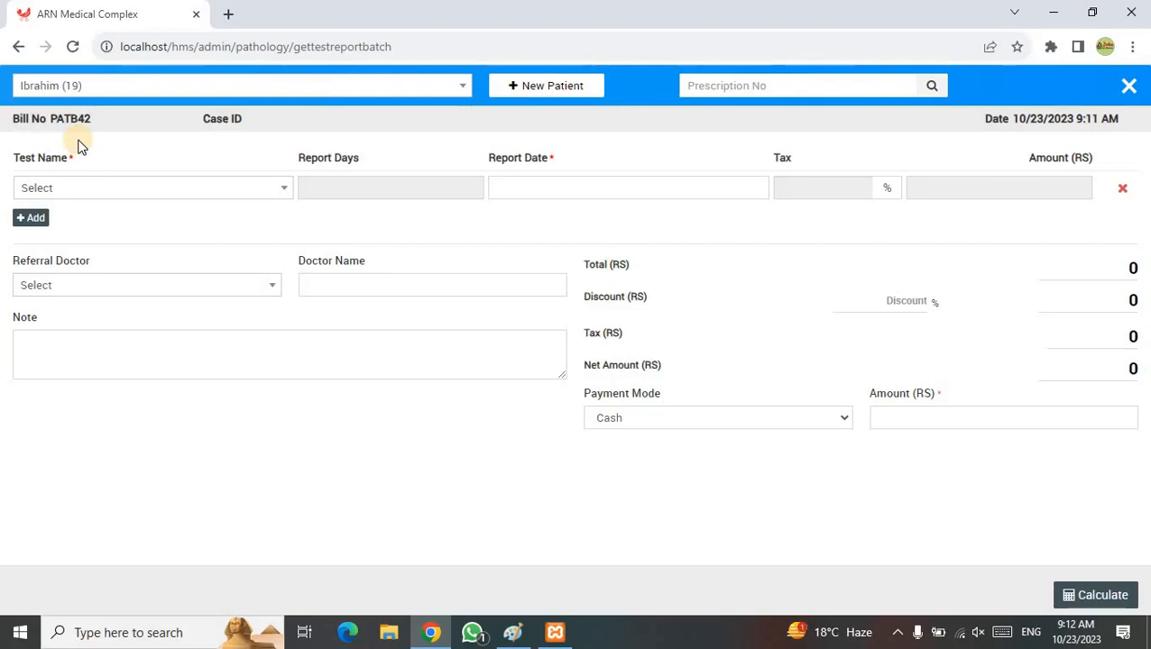
pyautogui.click(211, 190)
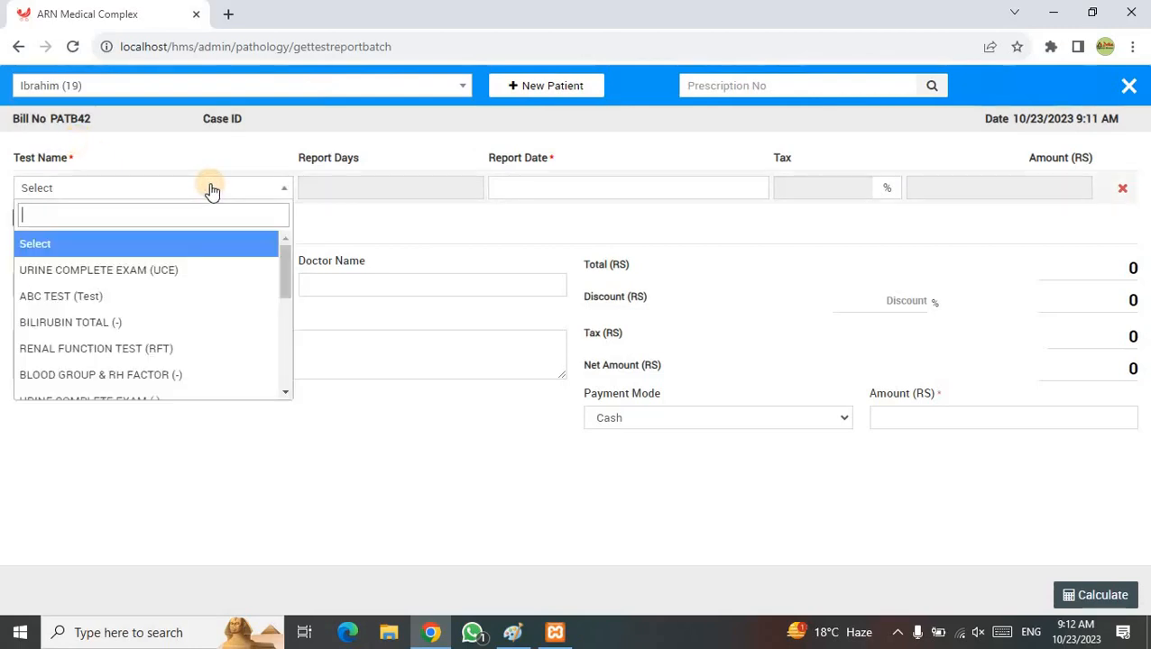
pyautogui.click(285, 128)
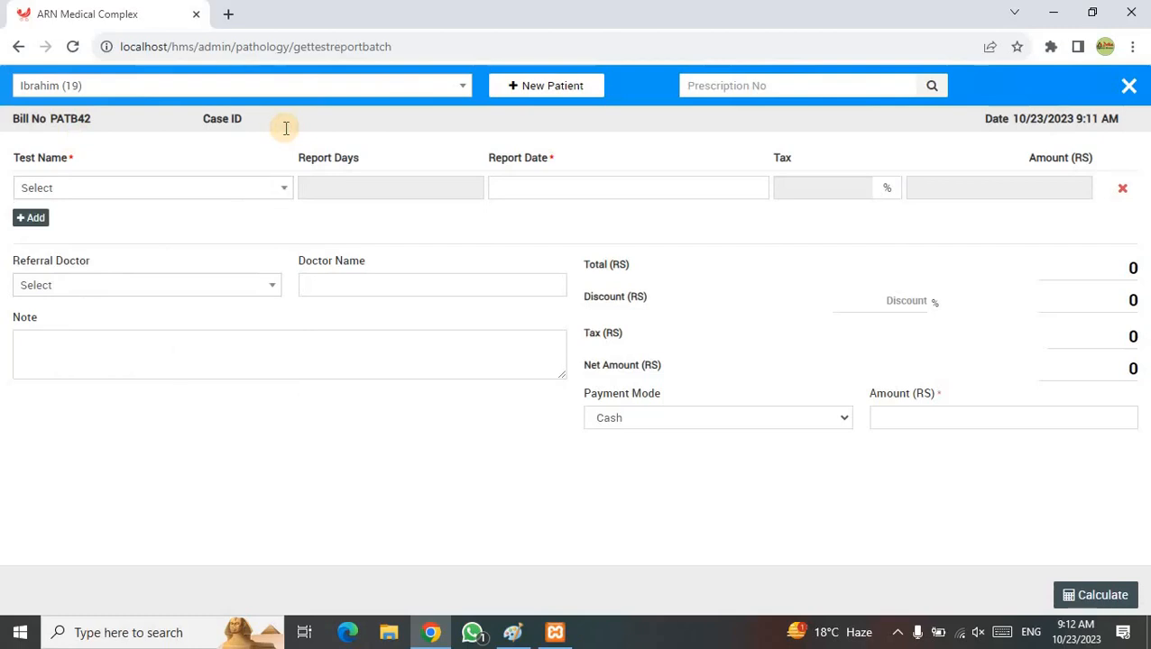
pyautogui.click(548, 86)
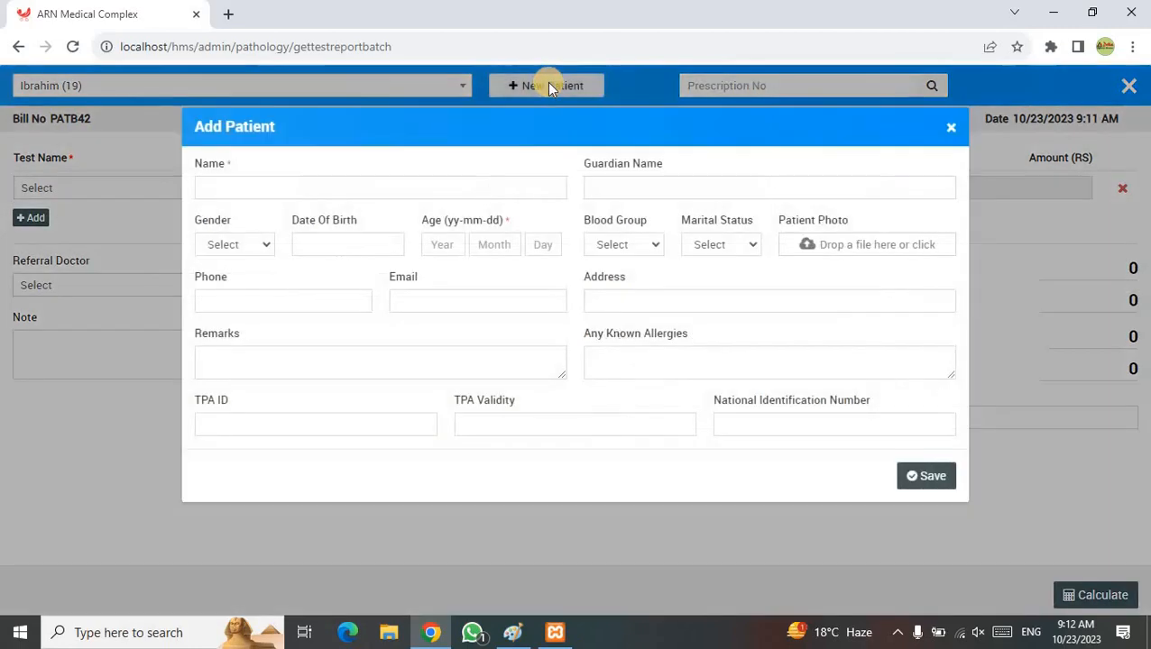
# - Enter the patient's name, gender Male, and age 25 years 0 months
pyautogui.click(271, 183)
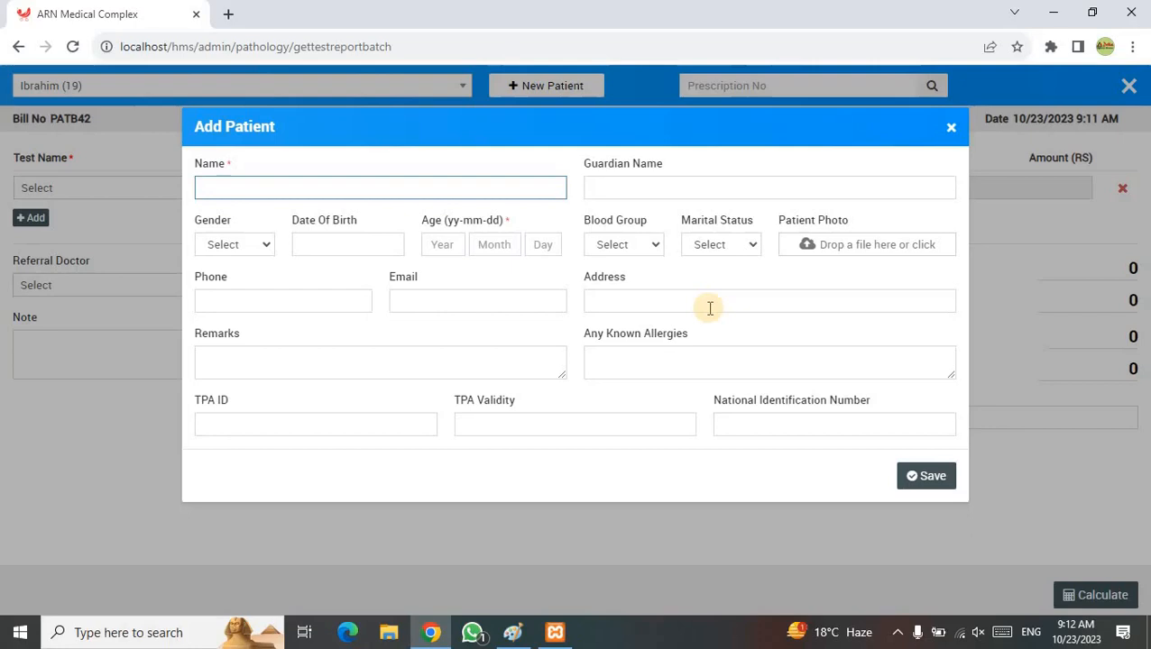
pyautogui.moveTo(240, 183); pyautogui.dragTo(123, 188)
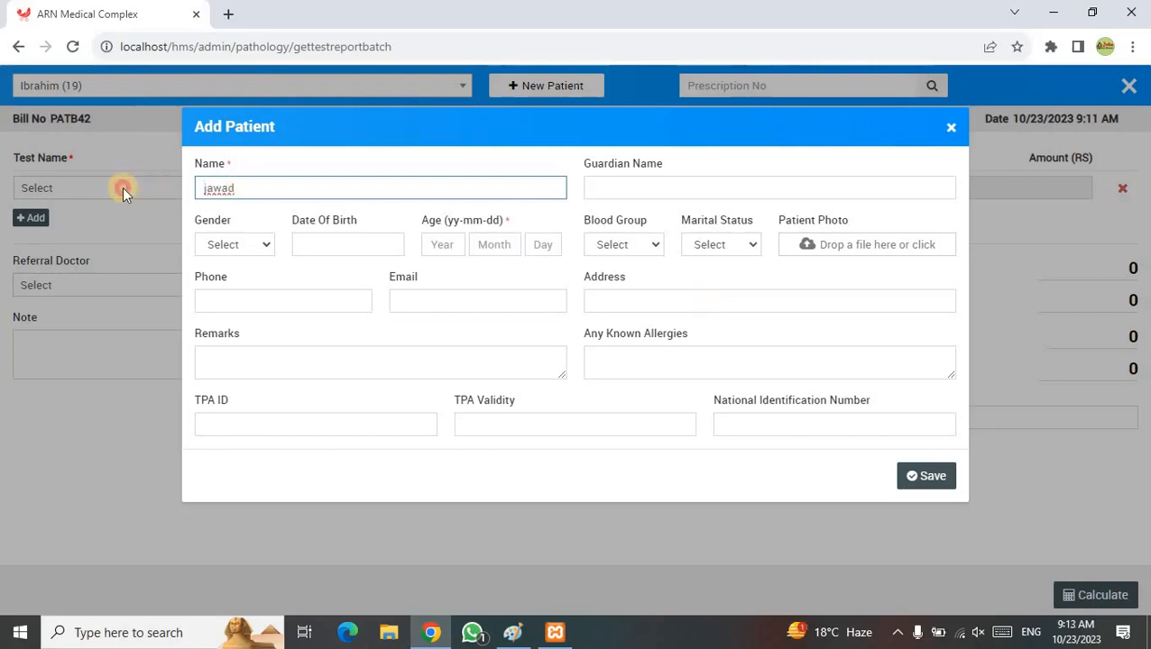
pyautogui.press('BackSpace')
pyautogui.write('Jawad')
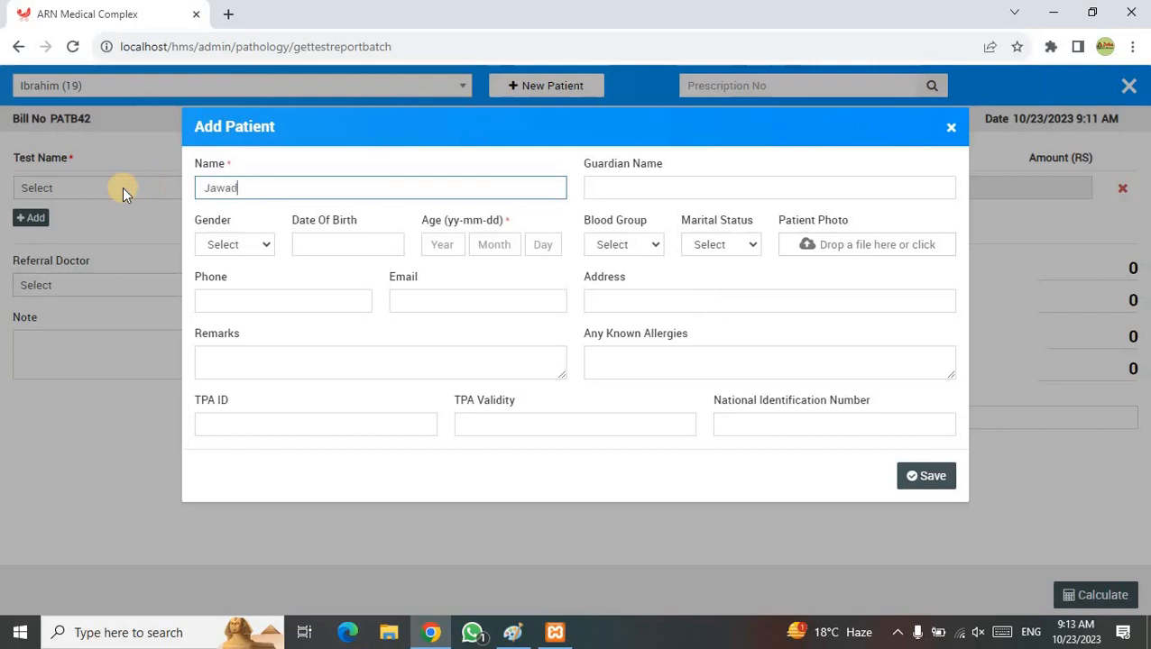
pyautogui.click(231, 245)
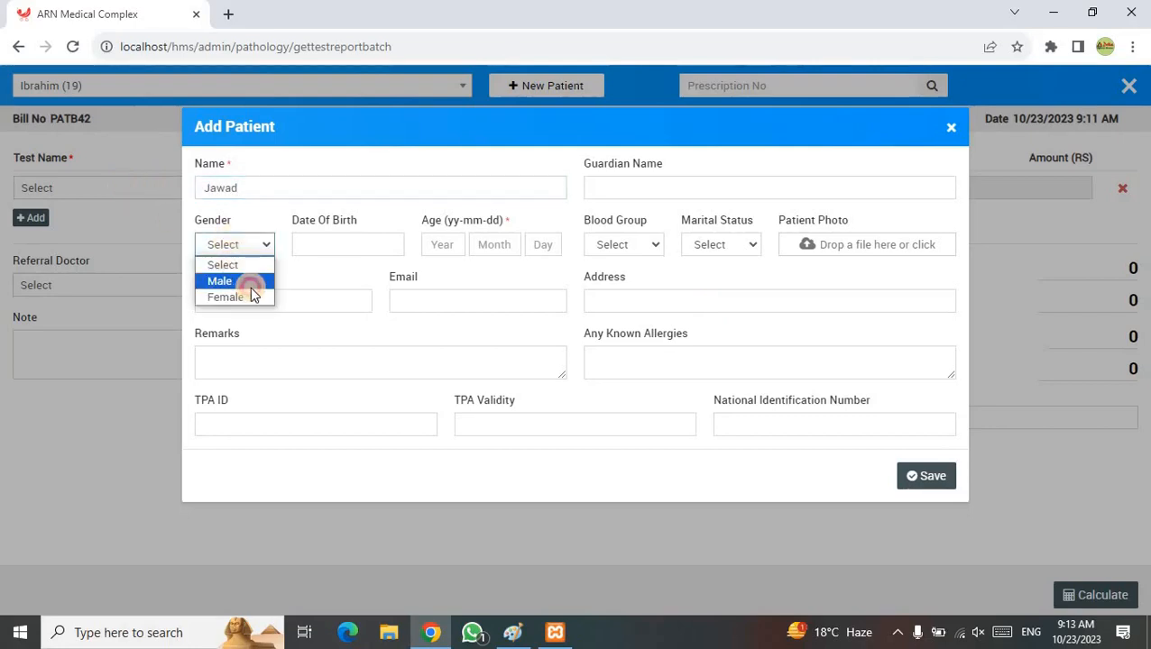
pyautogui.click(245, 282)
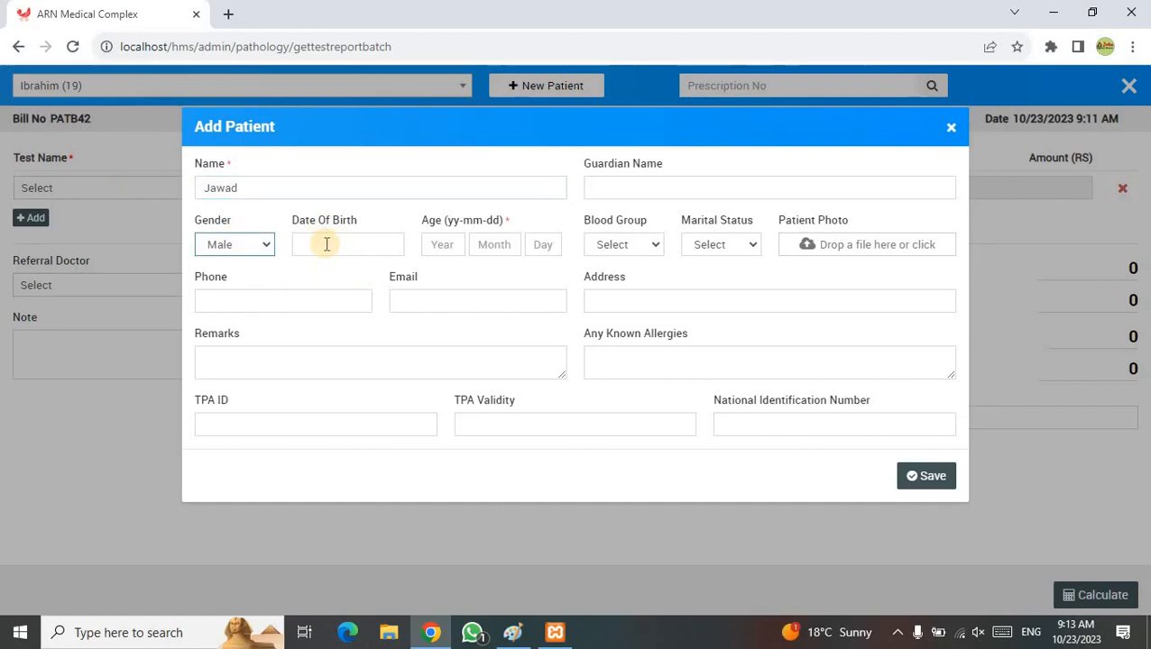
pyautogui.click(445, 245)
pyautogui.write('25')
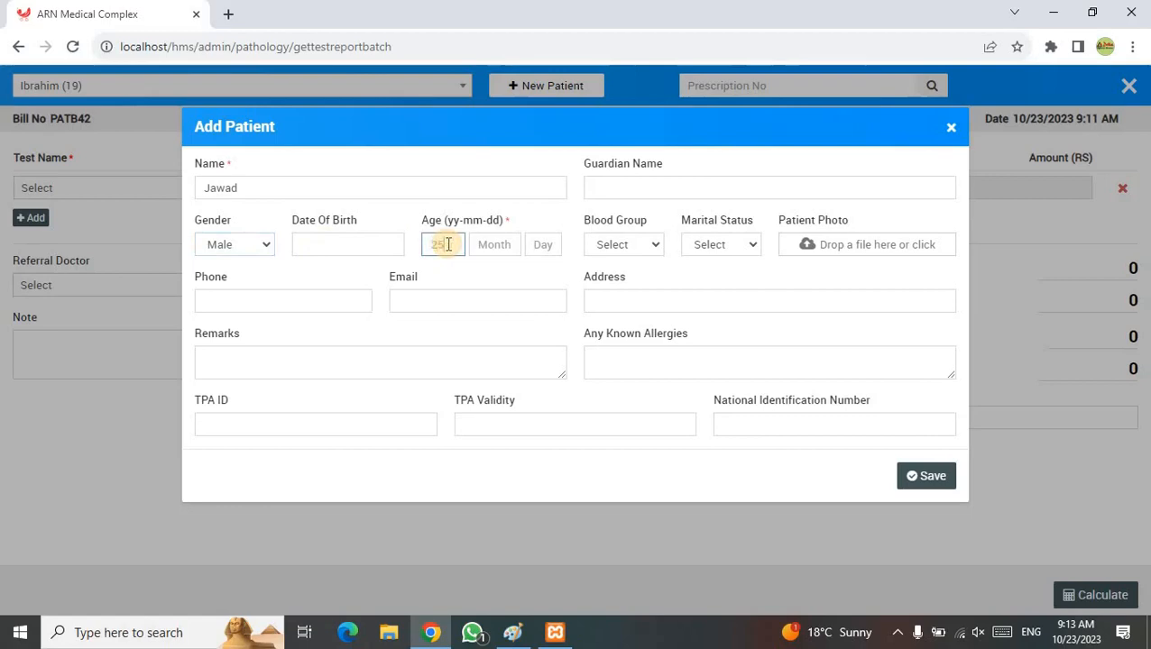
pyautogui.press('Tab')
pyautogui.write('0')
pyautogui.press('Tab')
pyautogui.write('0')
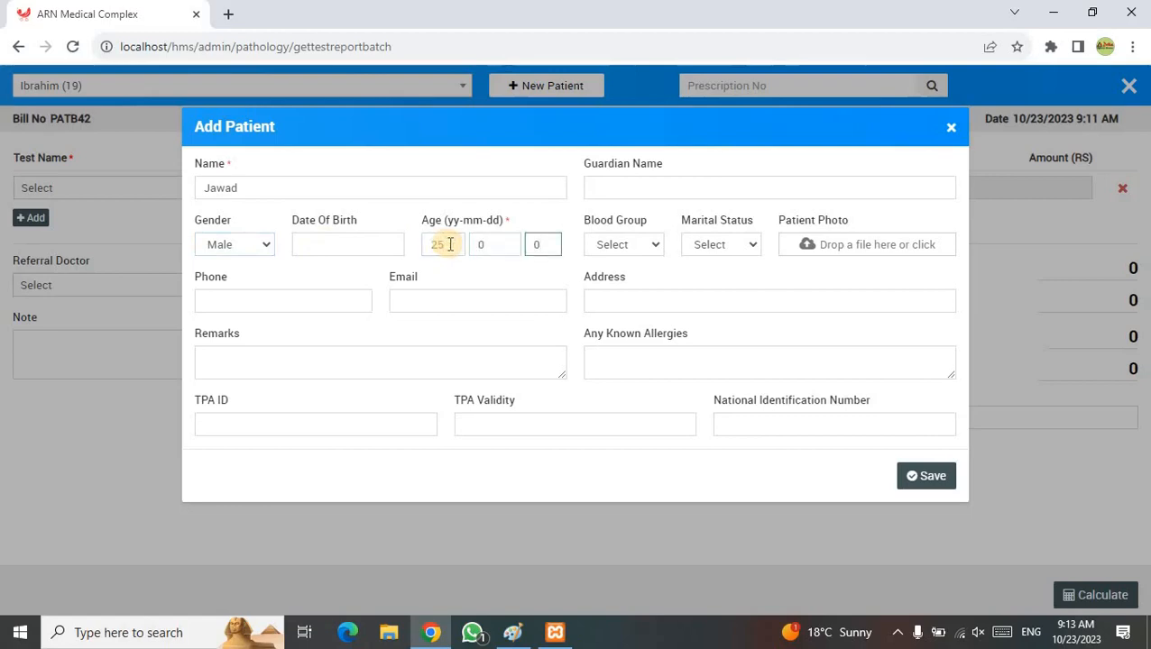
# - Set blood group B+ and marital status Single, fill in phone and address, and save
pyautogui.click(653, 247)
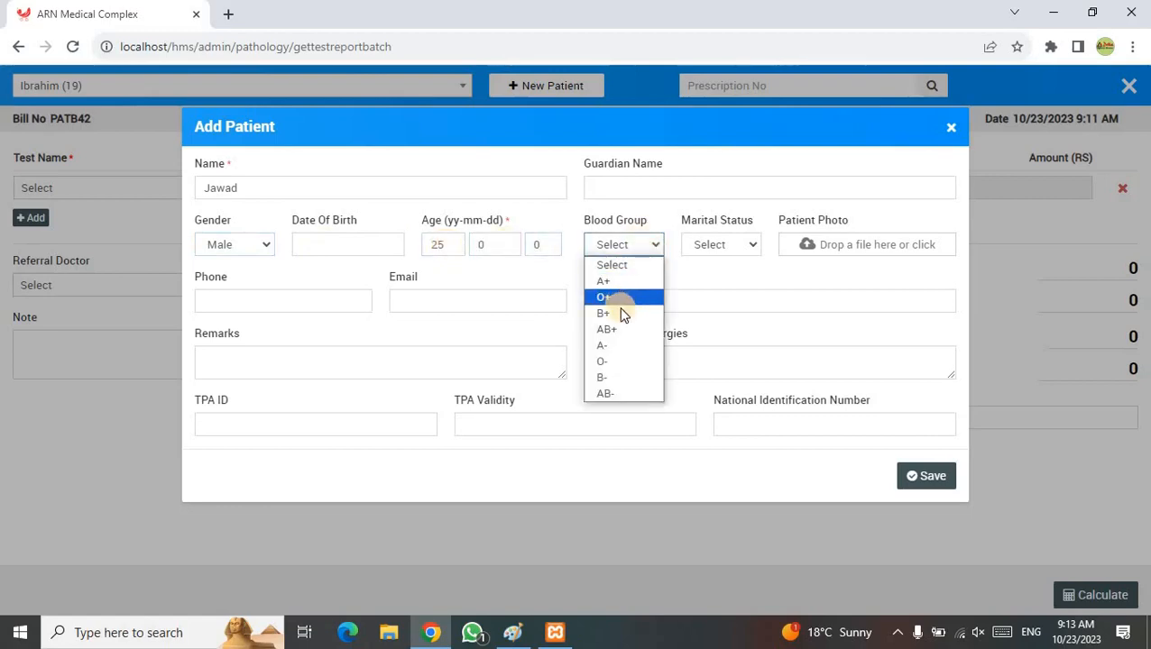
pyautogui.click(620, 313)
pyautogui.click(710, 247)
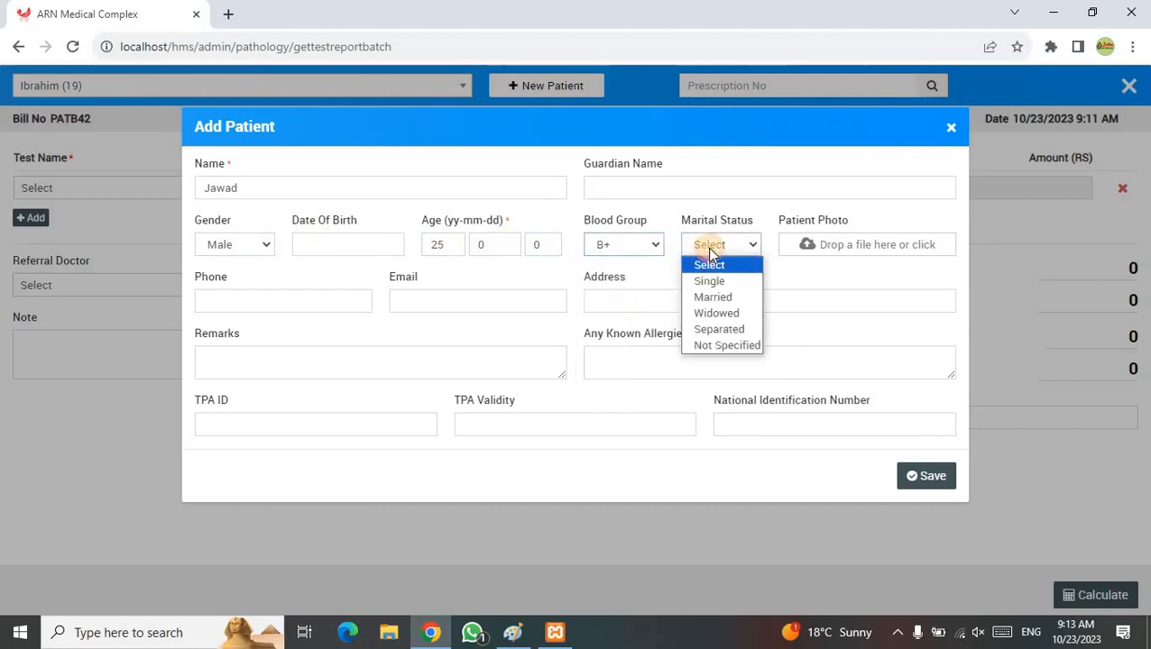
pyautogui.click(720, 282)
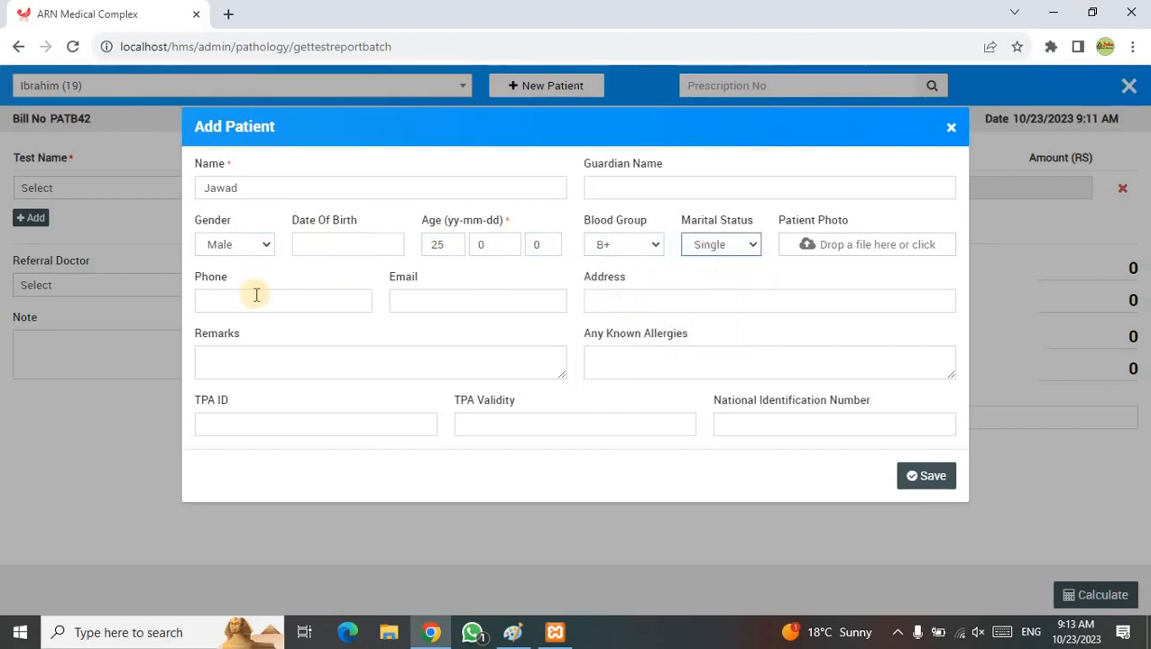
pyautogui.click(255, 295)
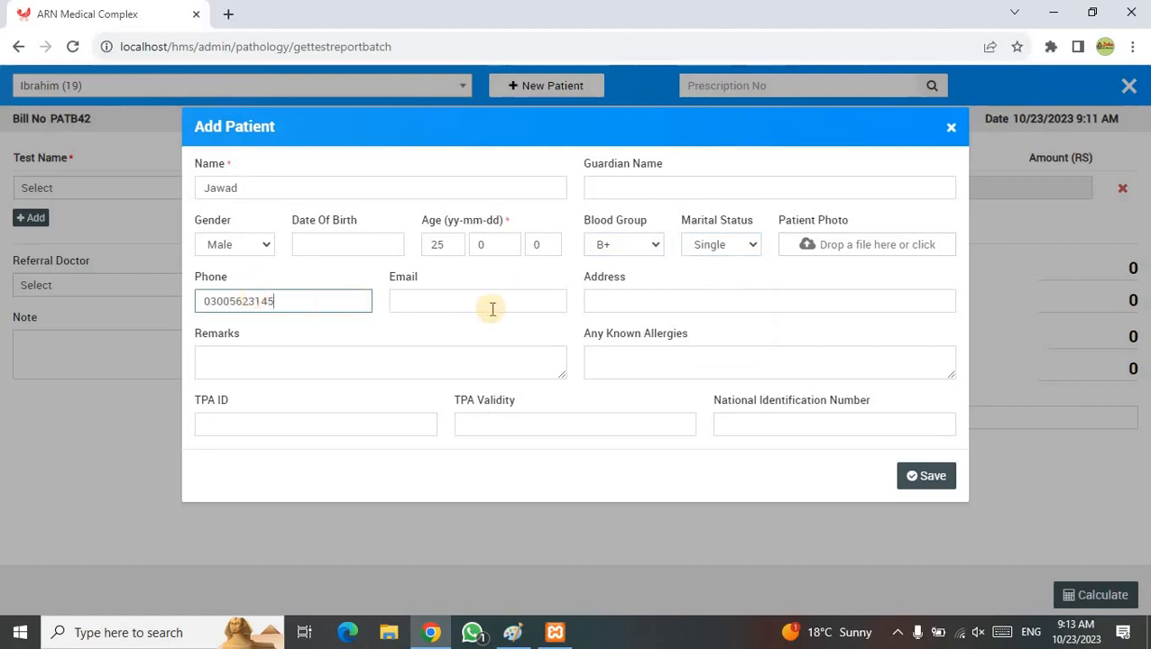
pyautogui.click(640, 307)
pyautogui.write('Islamabad')
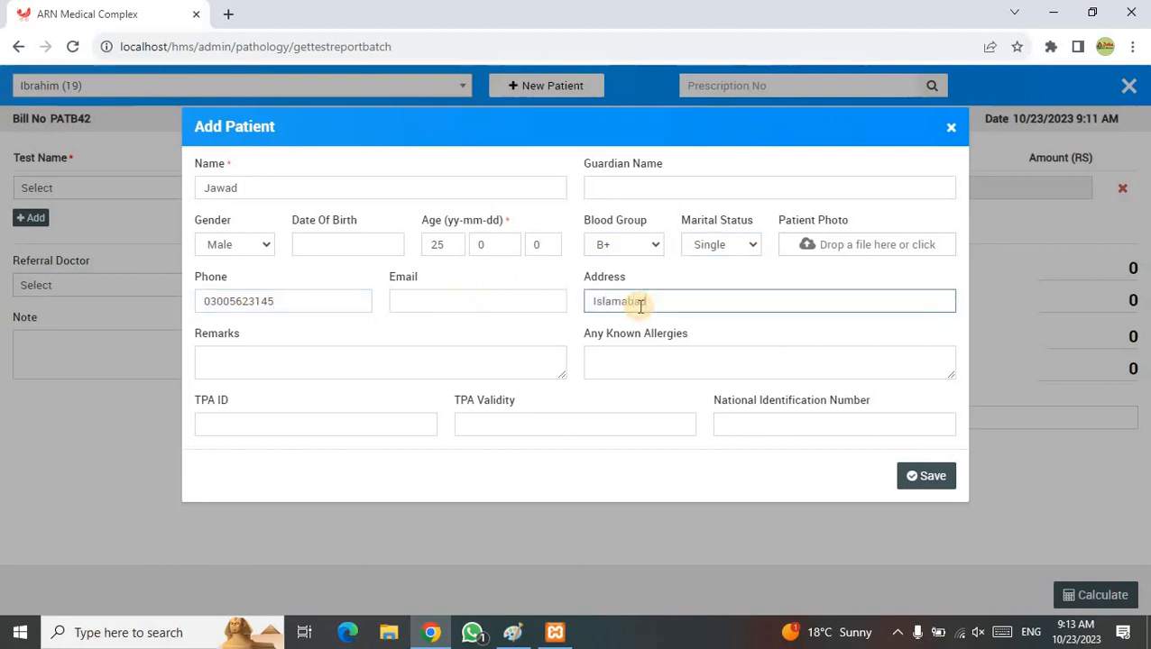
pyautogui.click(349, 364)
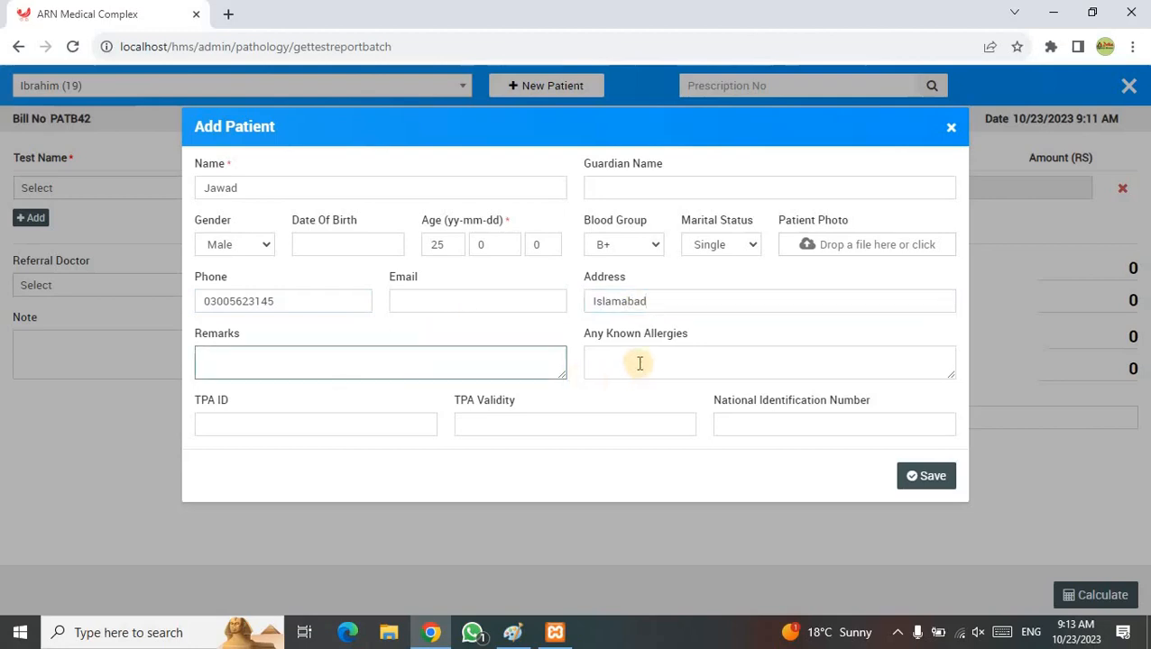
pyautogui.click(639, 363)
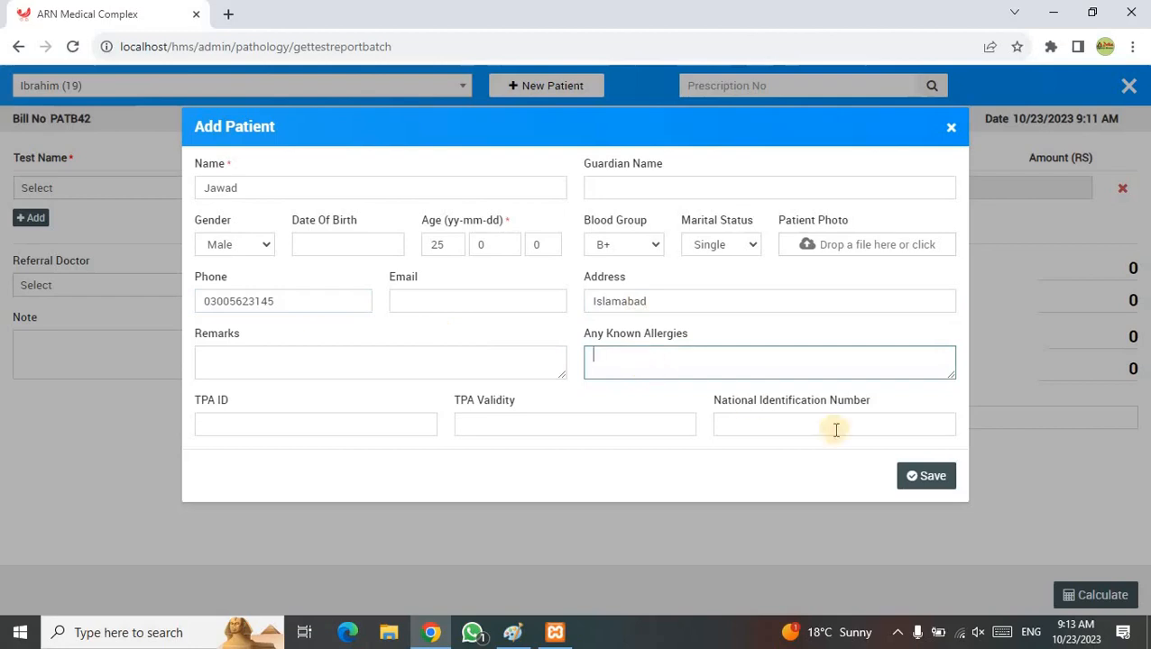
pyautogui.click(927, 476)
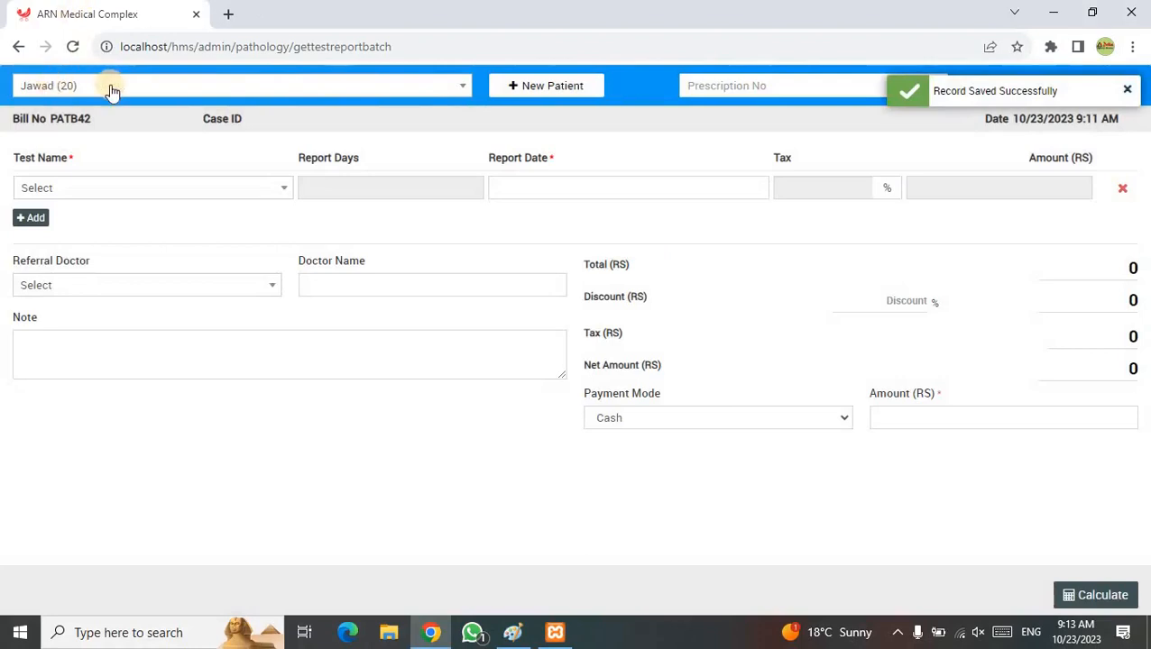
# - Add BLOOD SUGAR RANDOM (BSR) as the first test on bill PATB42
pyautogui.click(201, 191)
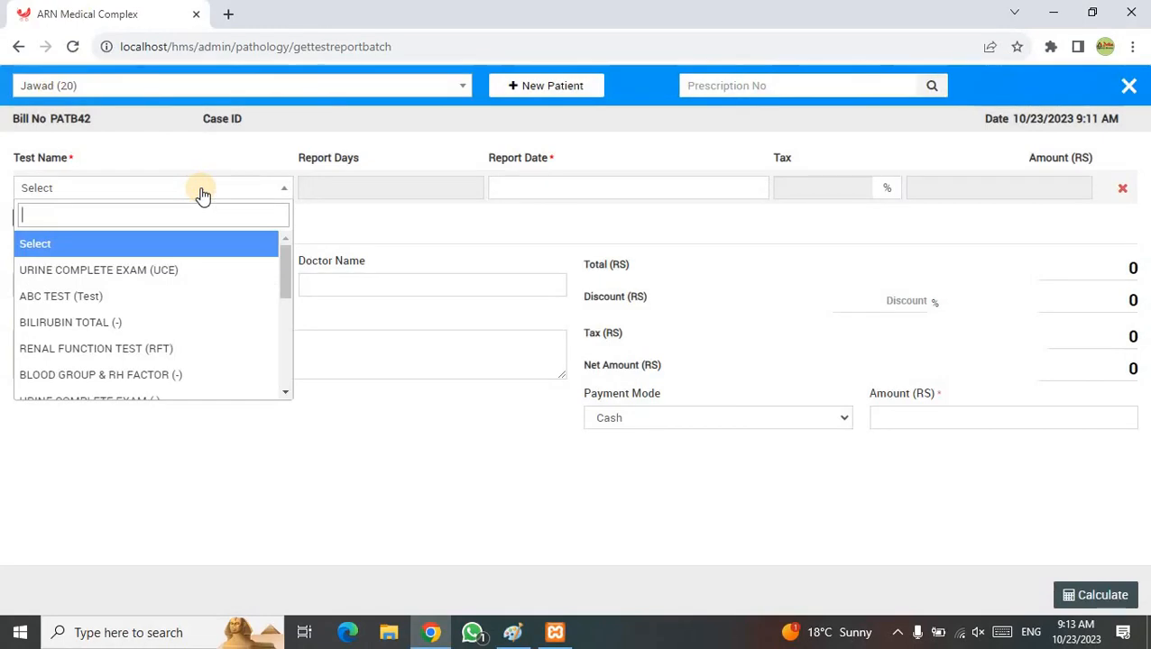
pyautogui.click(286, 349)
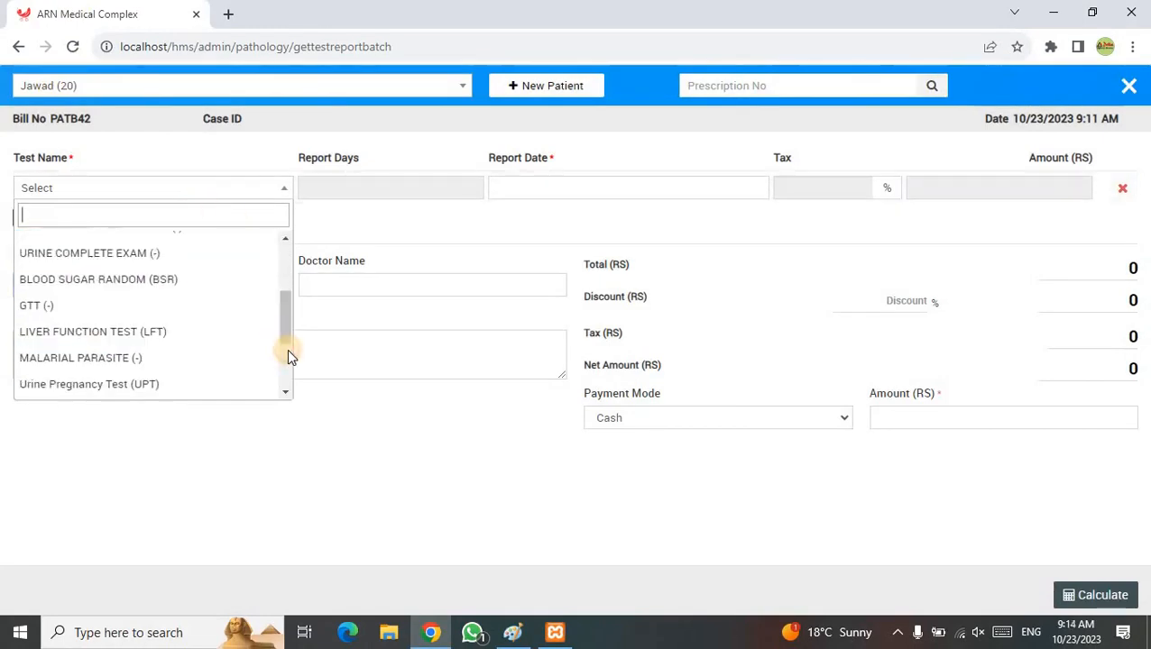
pyautogui.click(184, 287)
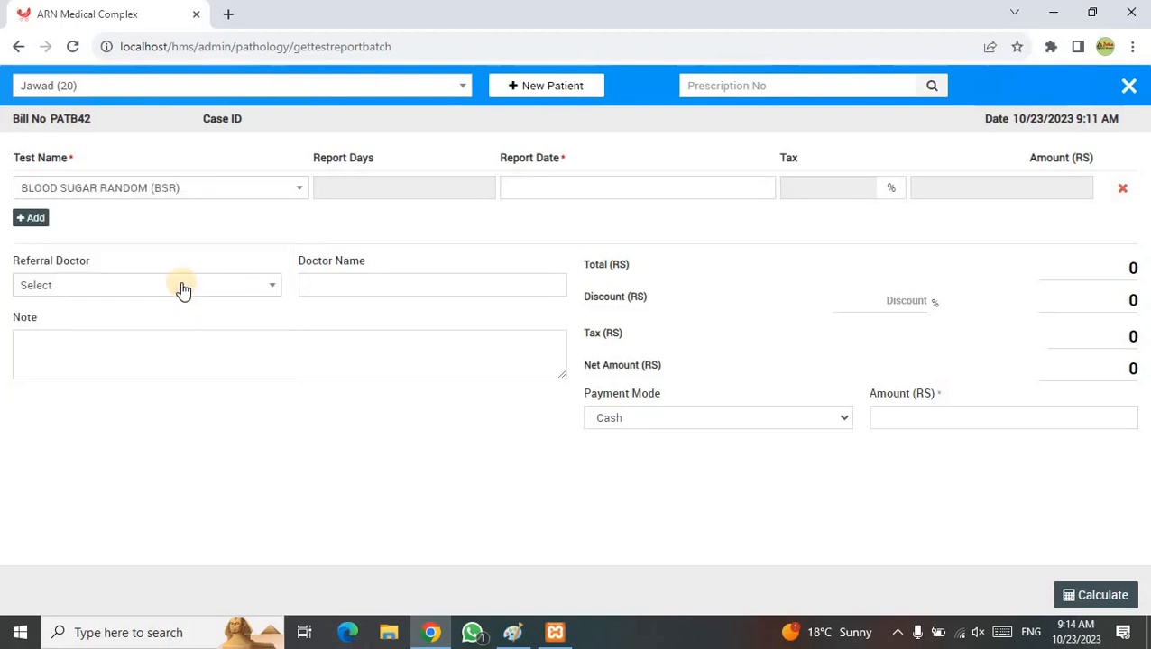
# - Add a second test row with LIVER FUNCTION TEST (LFT), bringing the total to 2000.00
pyautogui.click(30, 219)
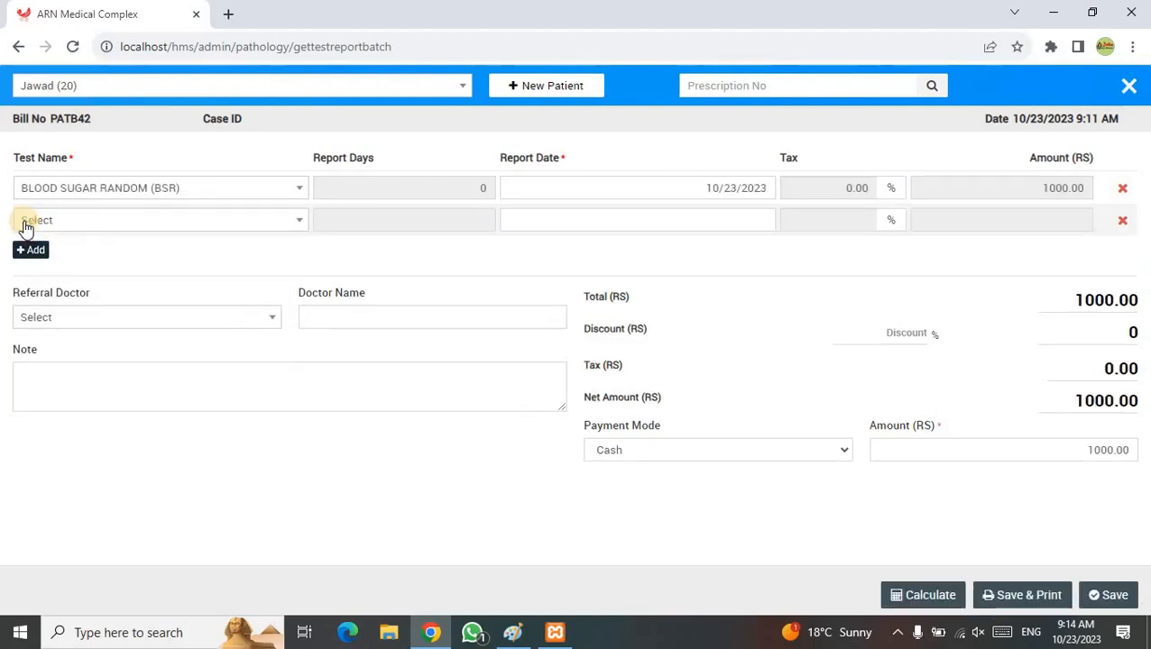
pyautogui.click(244, 224)
pyautogui.scroll(-2, 301, 406)
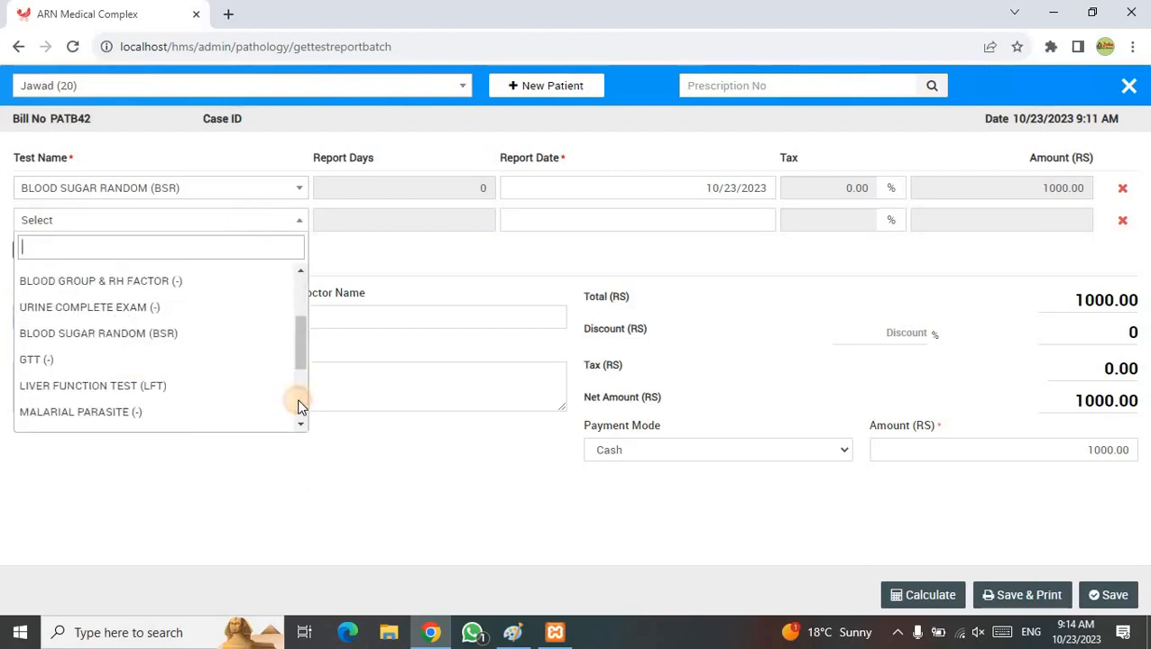
pyautogui.scroll(-1, 300, 406)
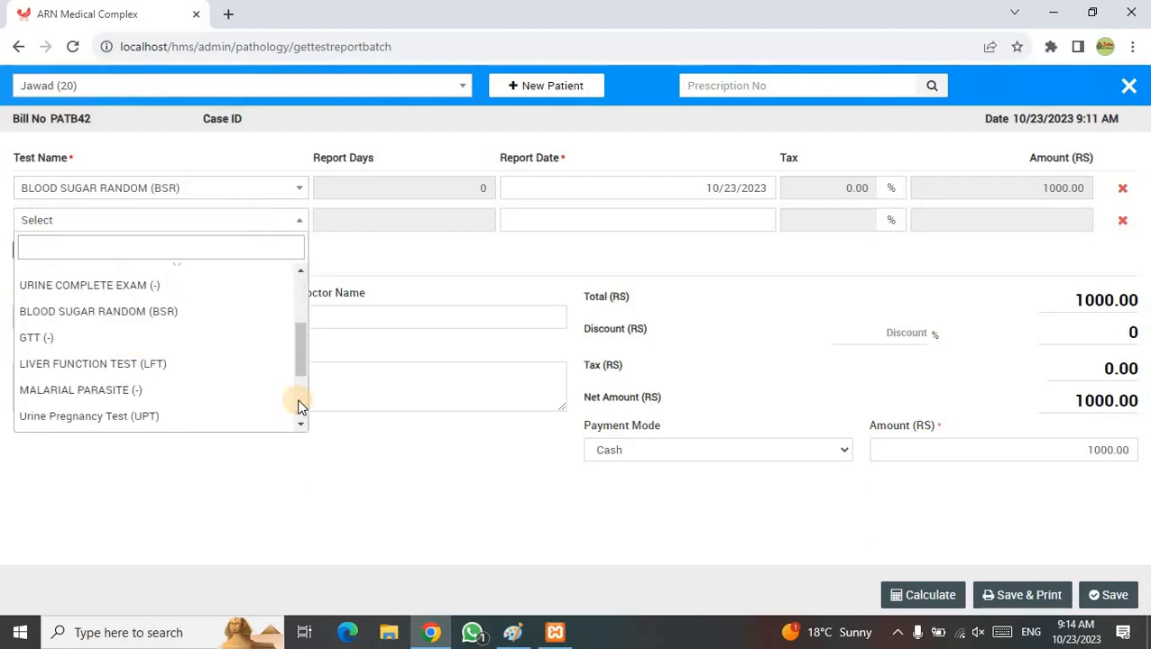
pyautogui.click(165, 364)
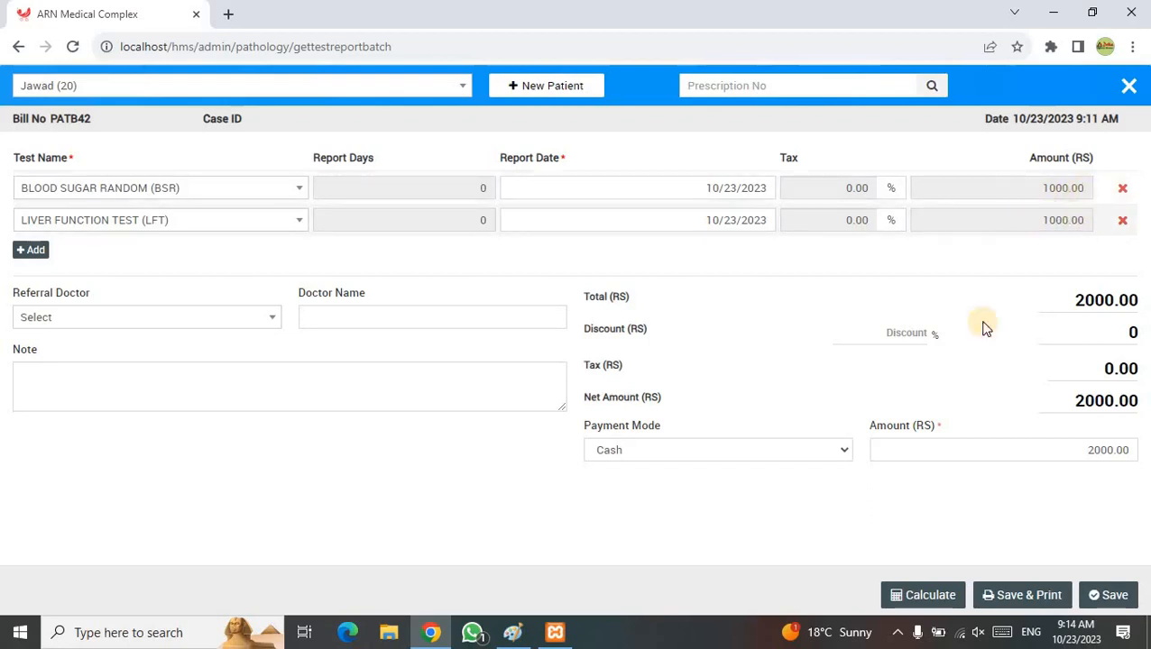
# - Save bill PATB42 and print its receipt to CutePDF Writer
pyautogui.click(996, 597)
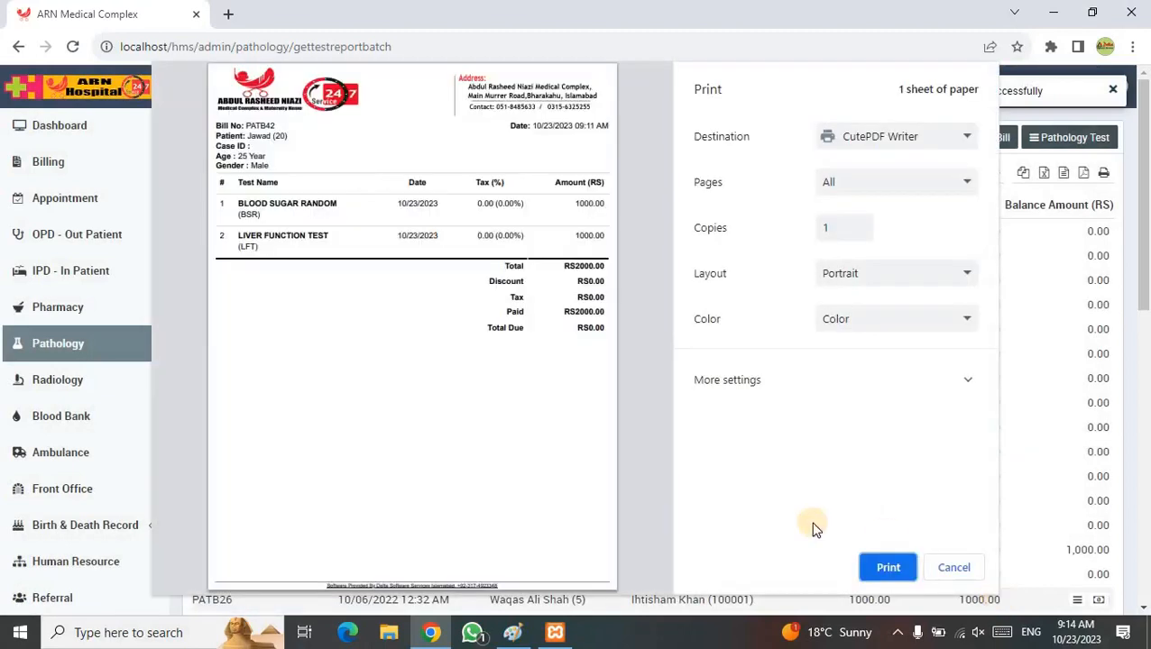
pyautogui.click(881, 564)
pyautogui.click(882, 553)
pyautogui.click(885, 565)
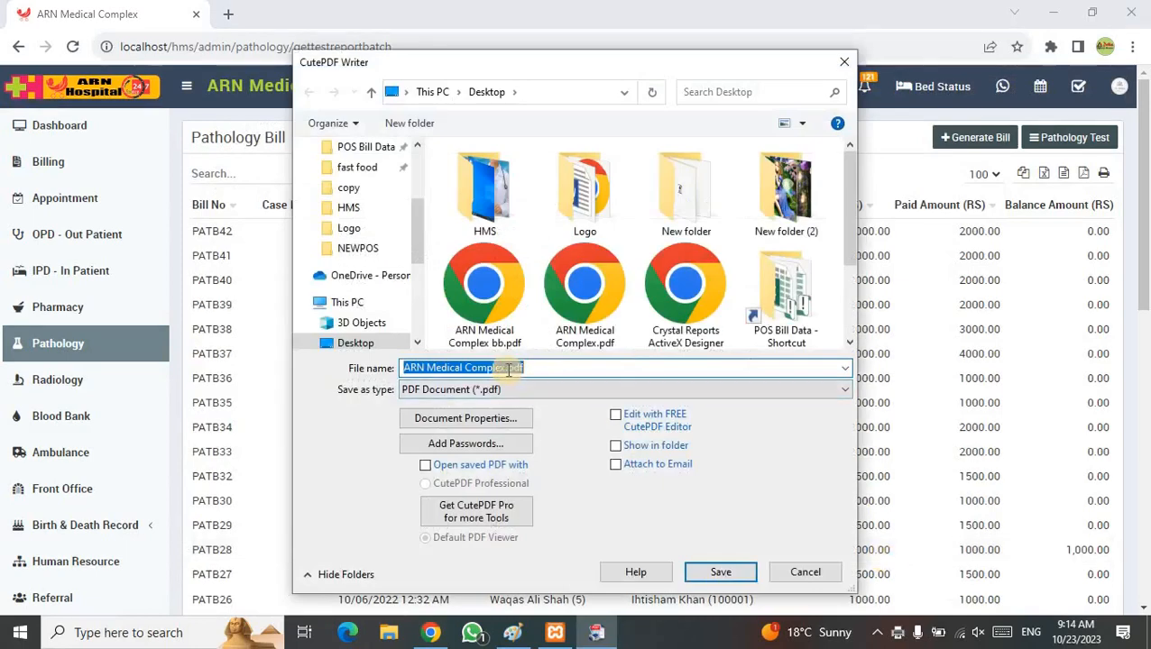
# - Save the PDF as 'ARN Medical Complex 1.pdf' and show the desktop
pyautogui.click(507, 368)
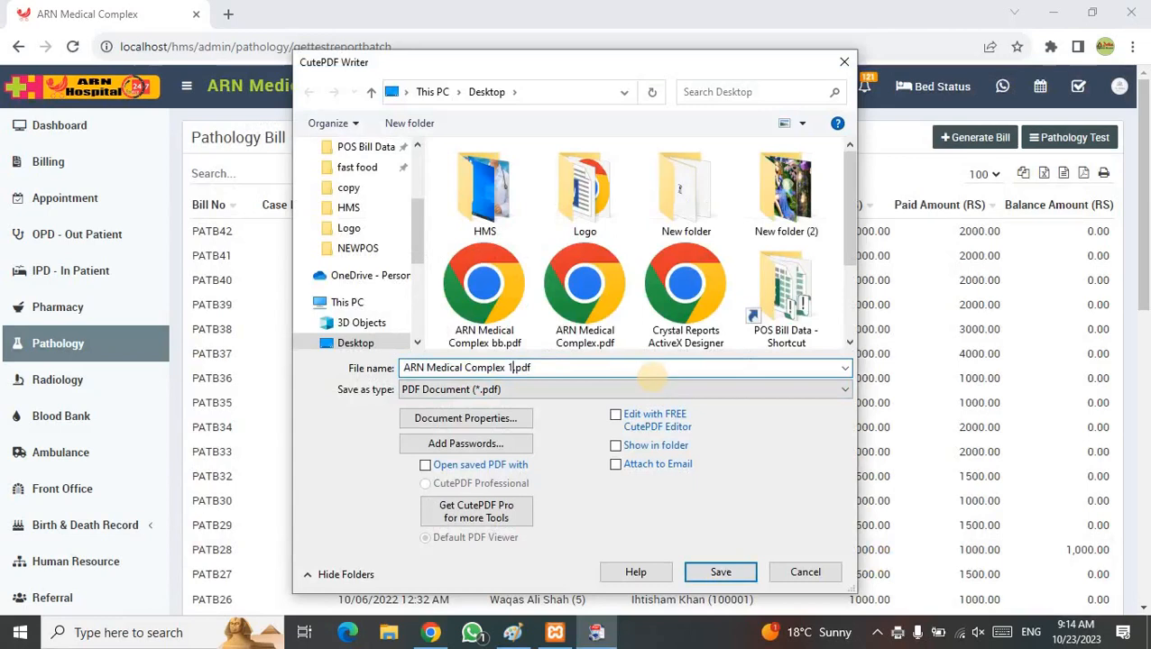
pyautogui.press('Return')
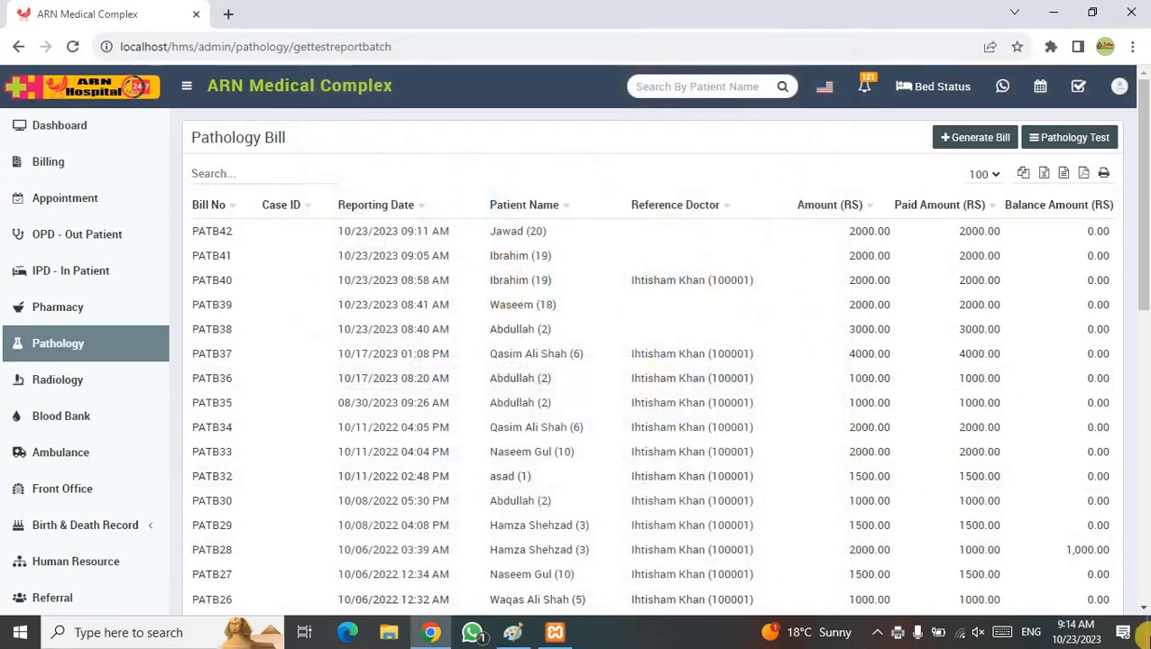
pyautogui.click(1147, 637)
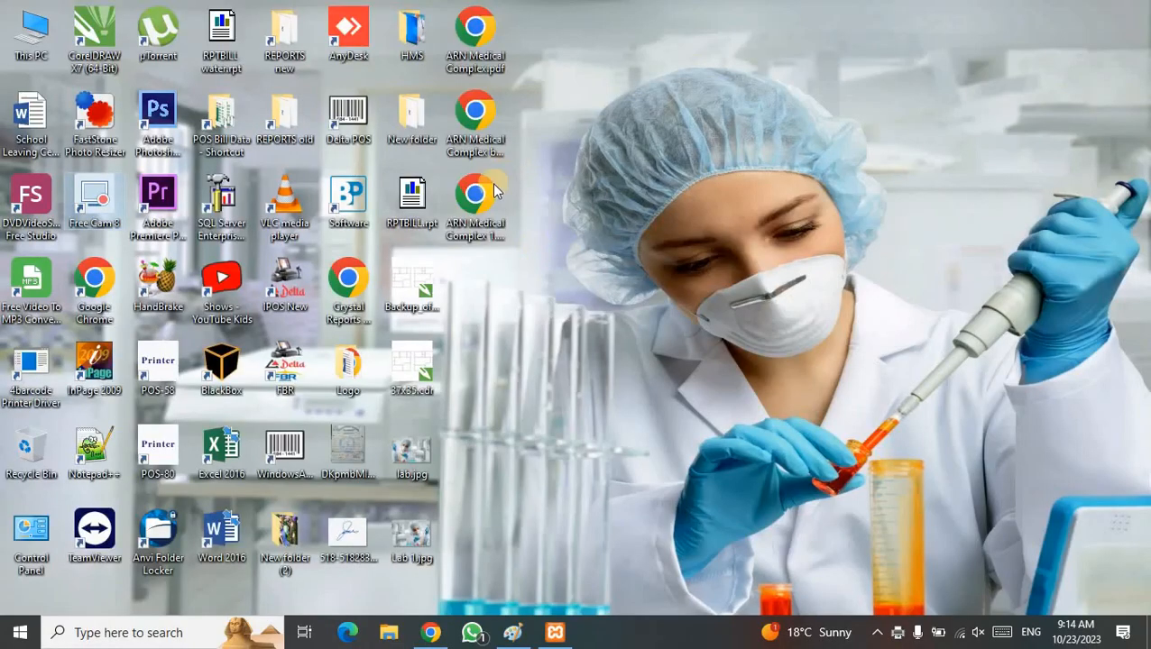
# - Open ARN Medical Complex 1.pdf in Chrome and review the BSR and LFT bill totalling RS2000.00
pyautogui.doubleClick(492, 184)
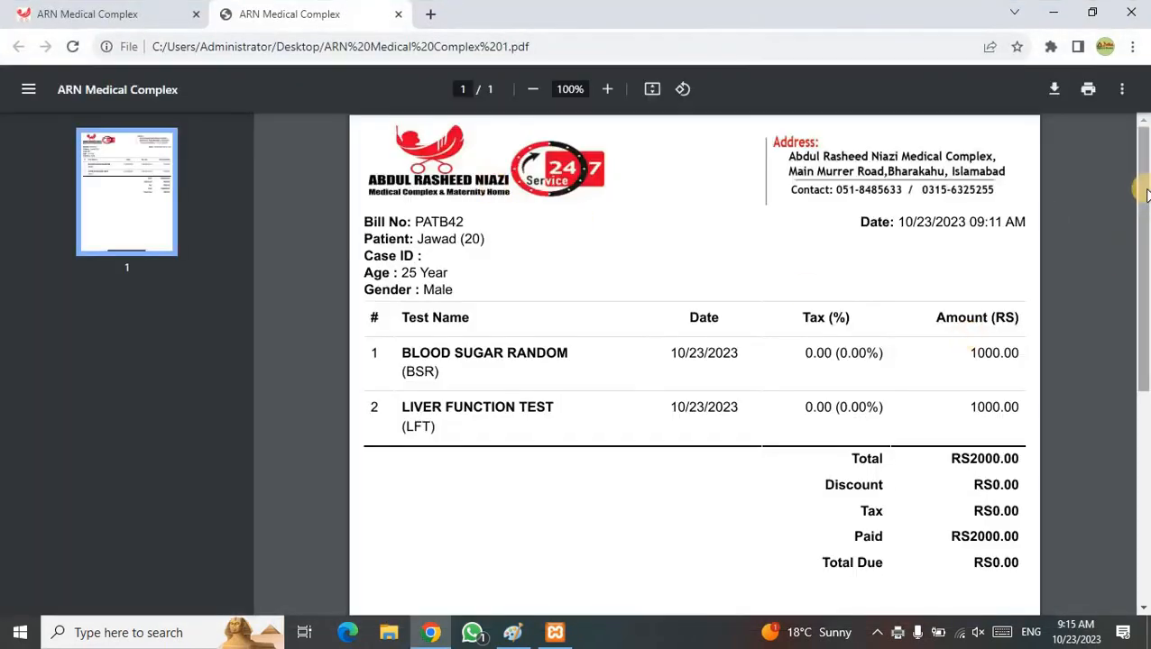
pyautogui.moveTo(1144, 193); pyautogui.dragTo(1144, 202)
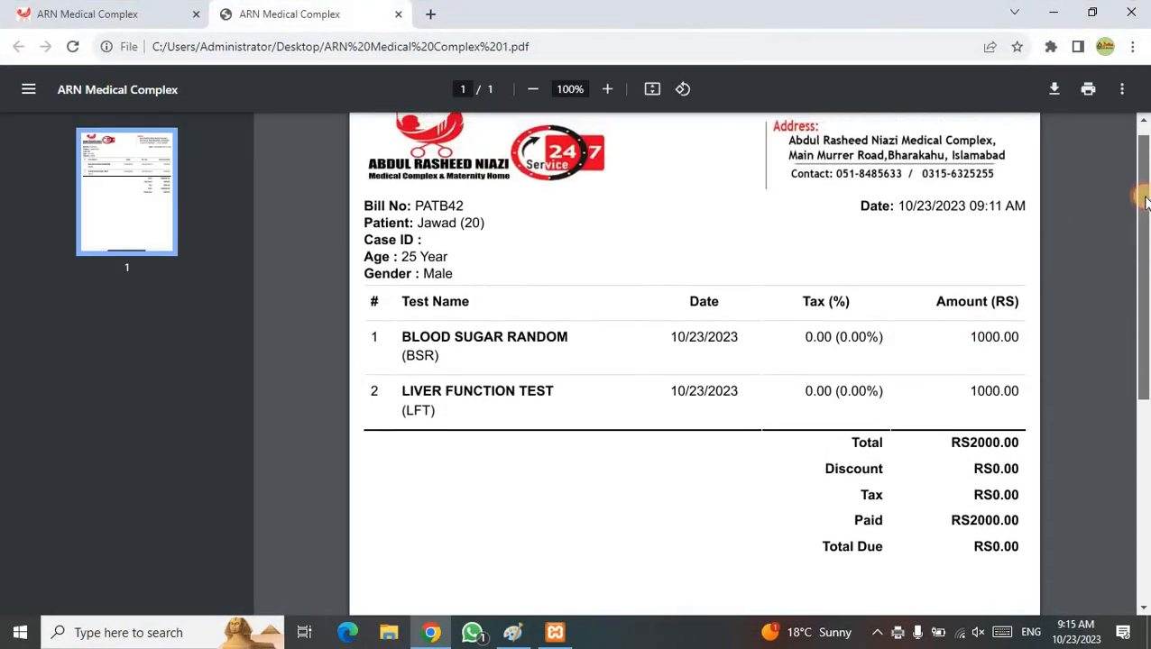
pyautogui.doubleClick(418, 231)
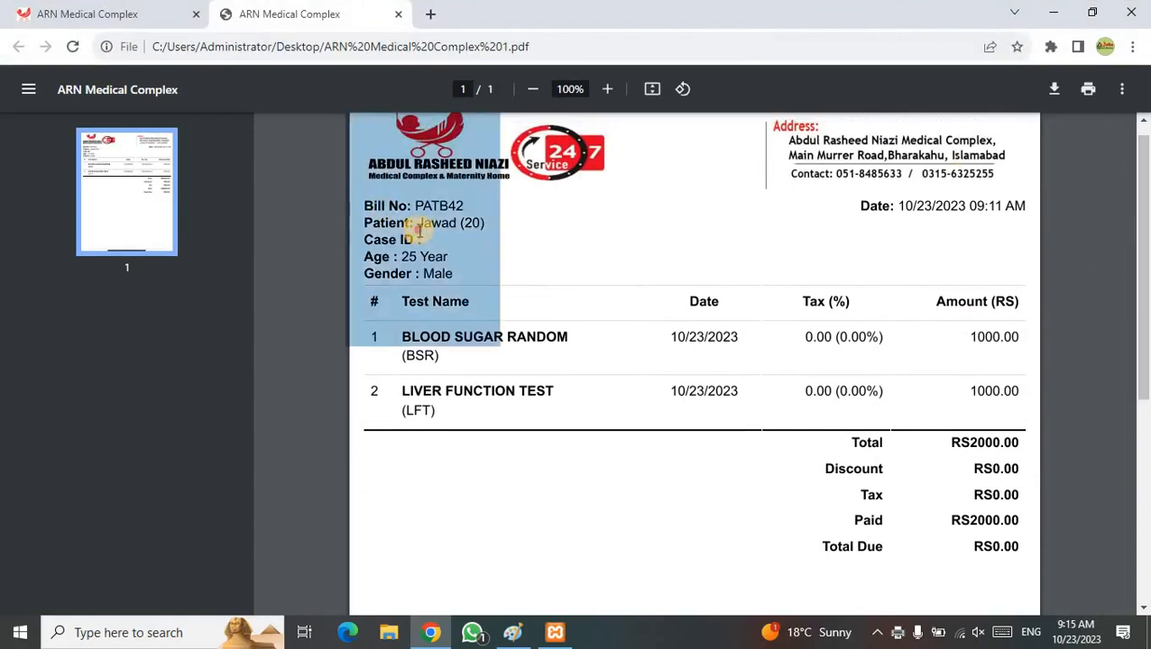
pyautogui.click(420, 228)
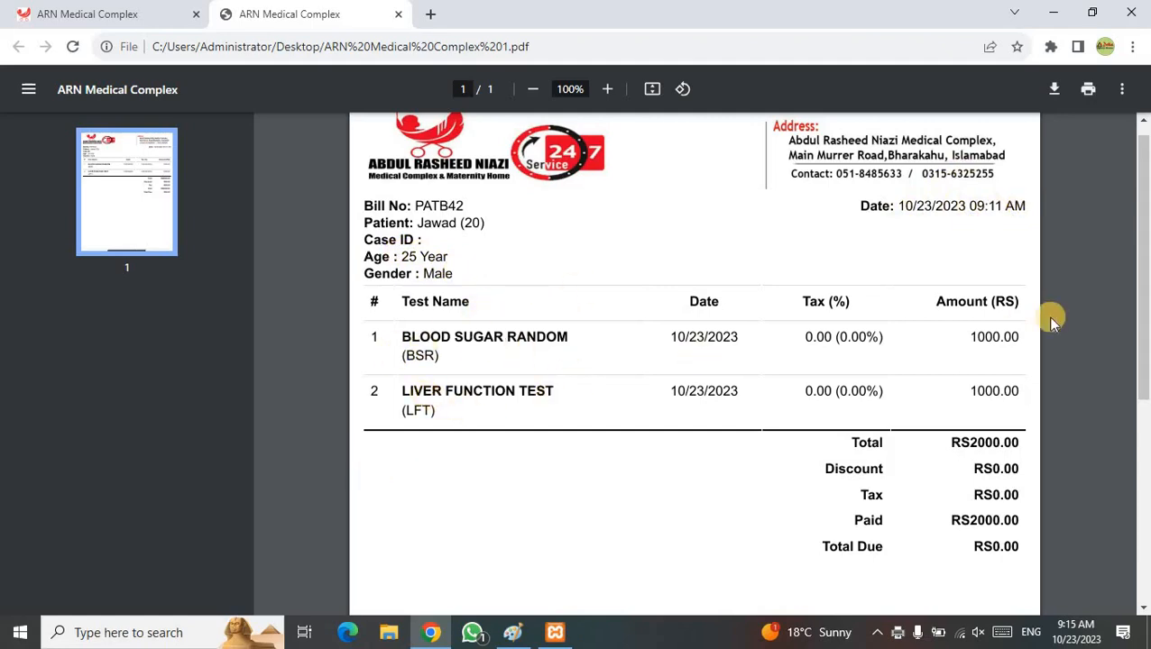
# - Close the PDF tab and open bill PATB42's details from the Pathology Bill list
pyautogui.click(399, 18)
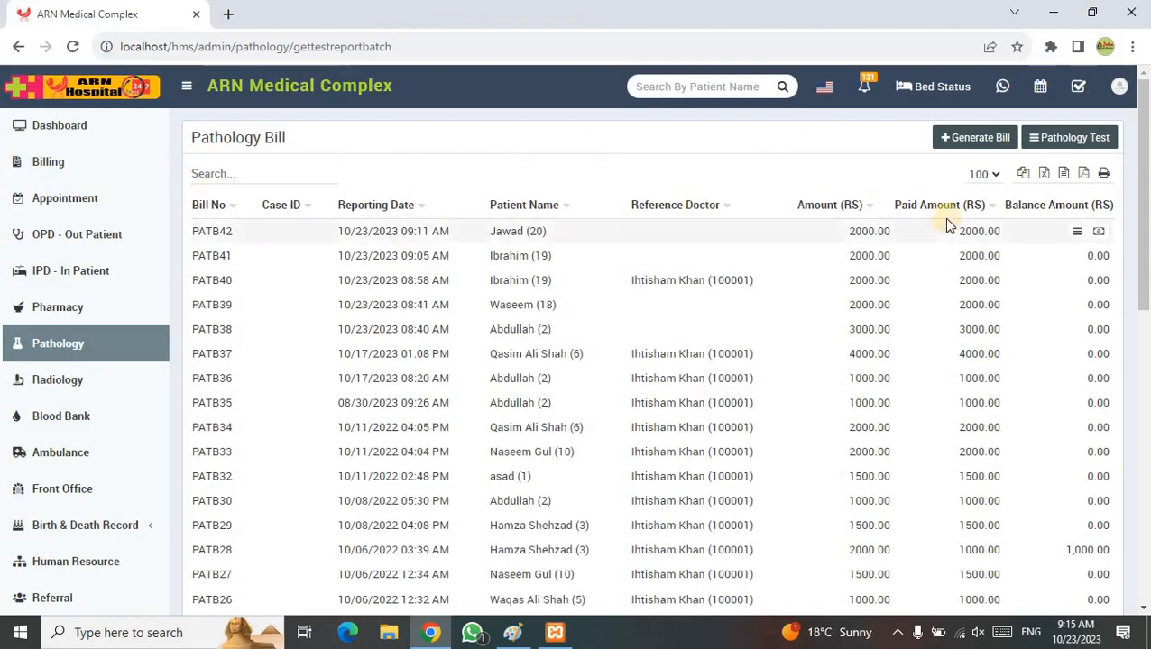
pyautogui.click(1079, 234)
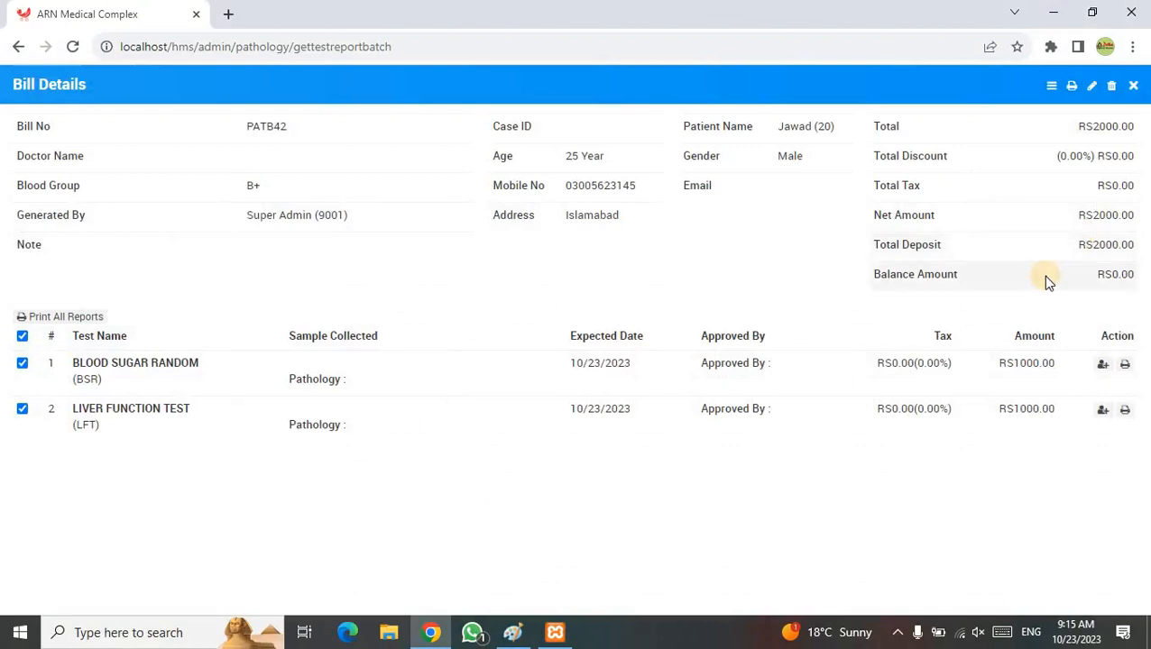
# - Record the BSR sample collection with the collecting staff member and save it
pyautogui.click(1102, 366)
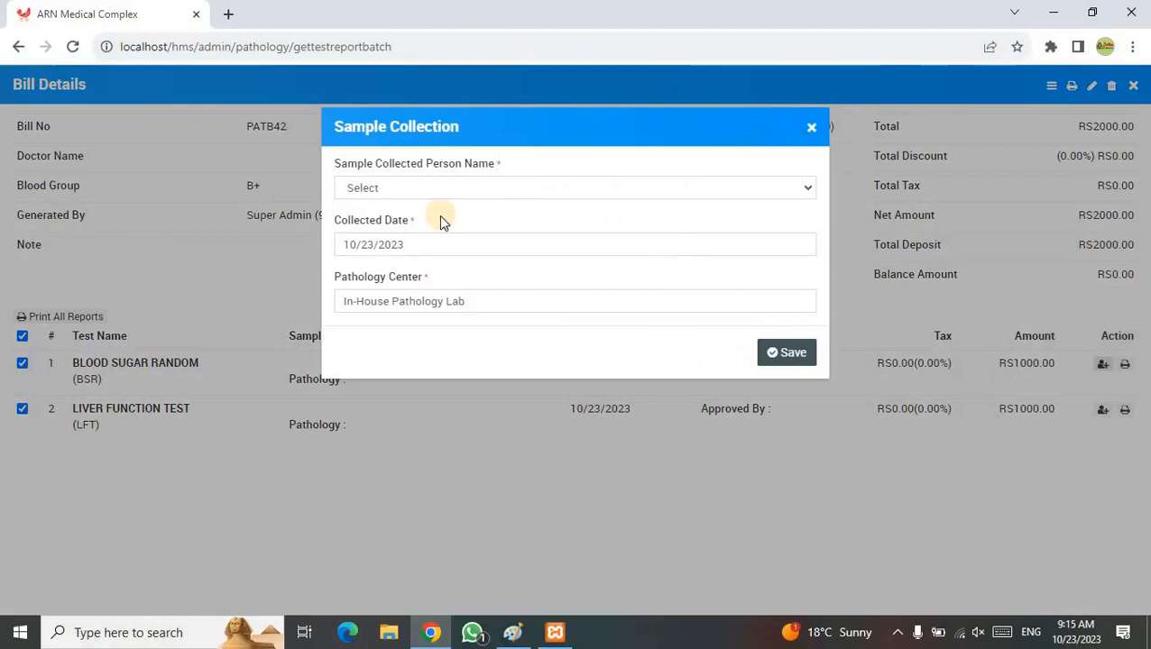
pyautogui.click(413, 187)
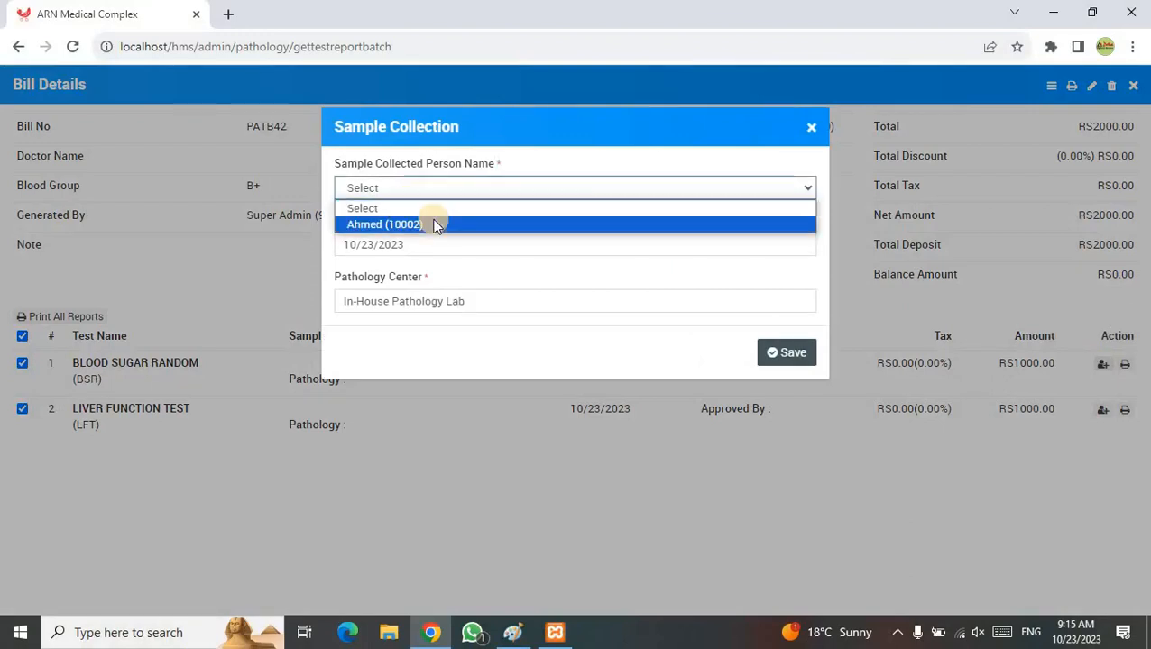
pyautogui.click(433, 224)
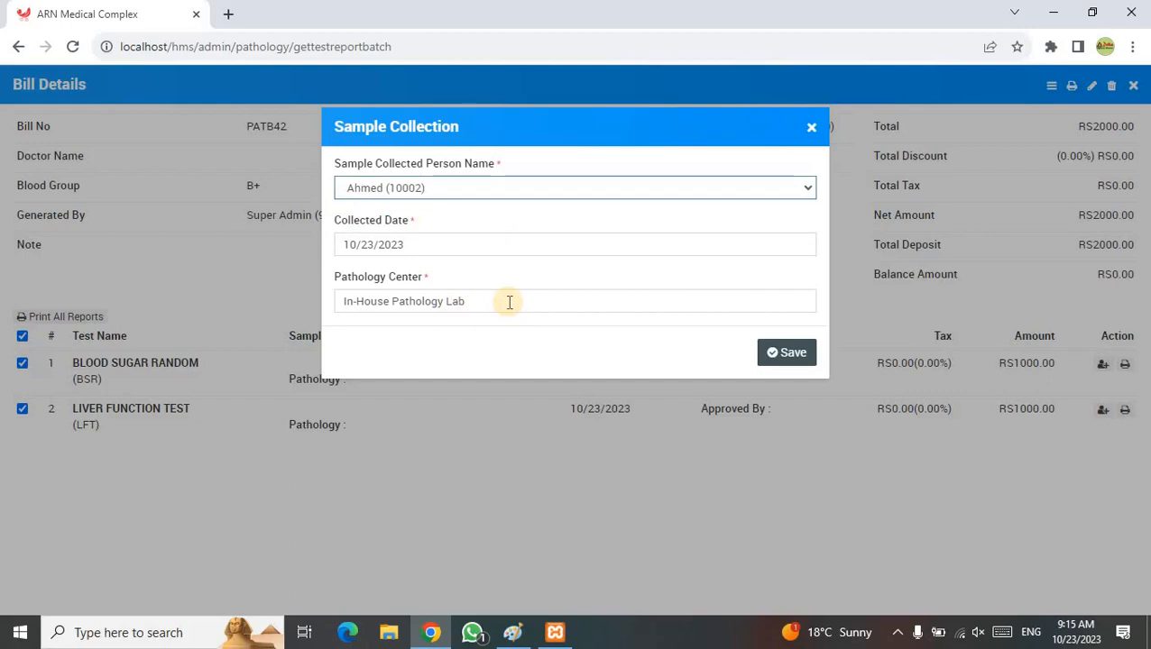
pyautogui.moveTo(510, 302); pyautogui.dragTo(311, 300)
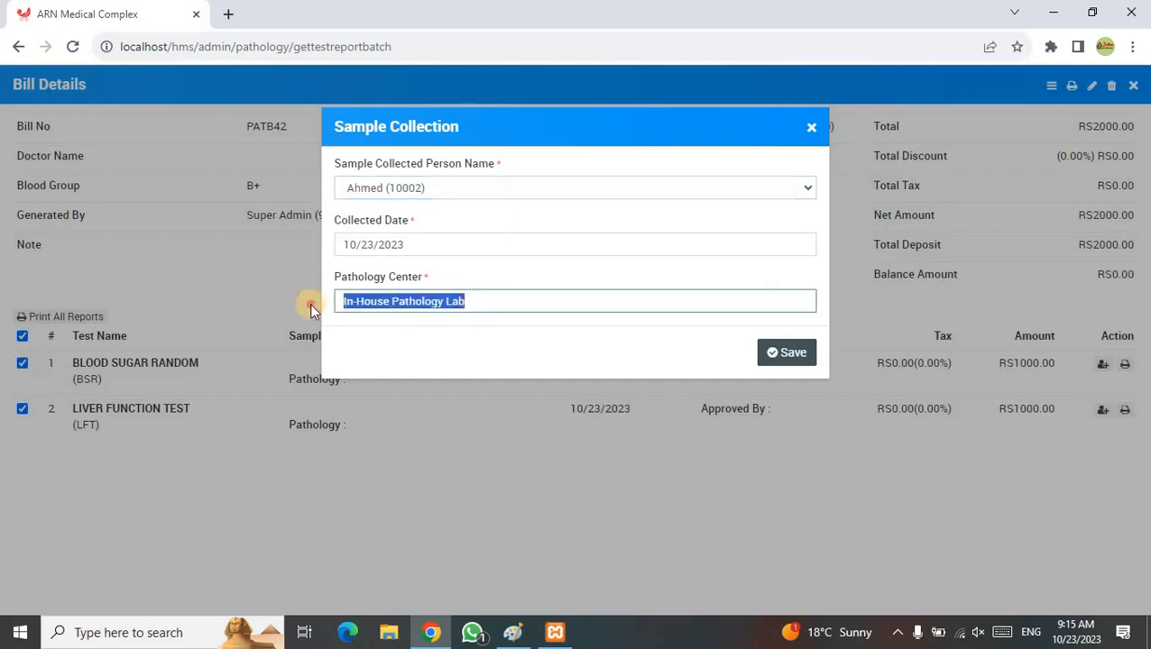
pyautogui.click(772, 358)
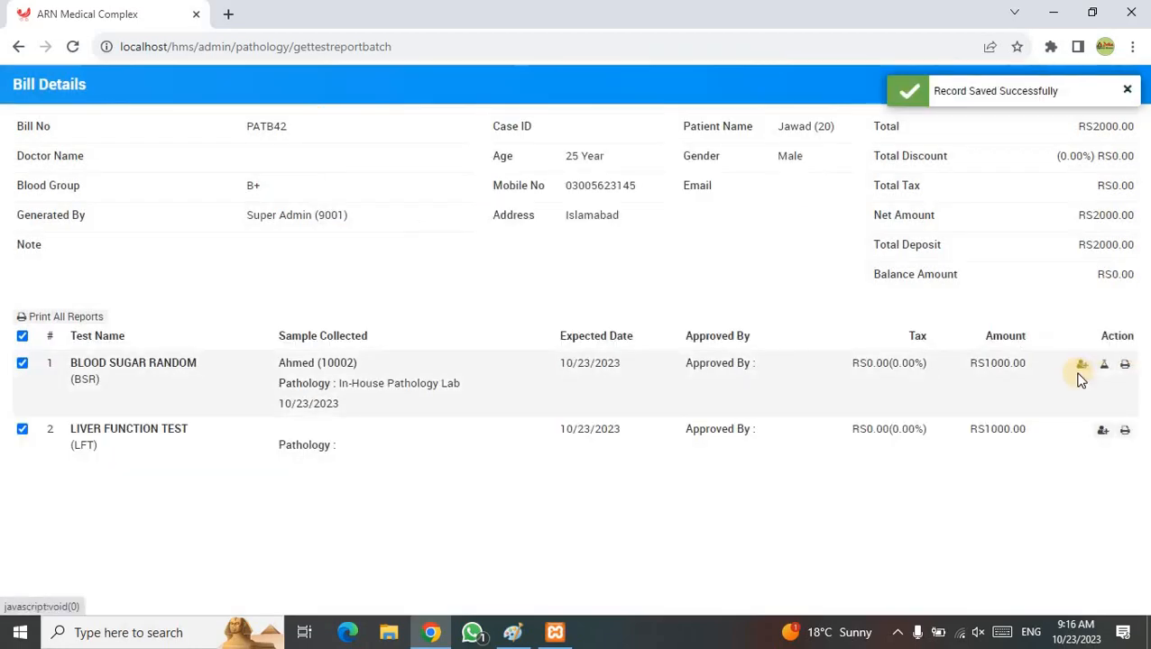
# - Record the LFT sample collection with the same collector and save it
pyautogui.click(1102, 434)
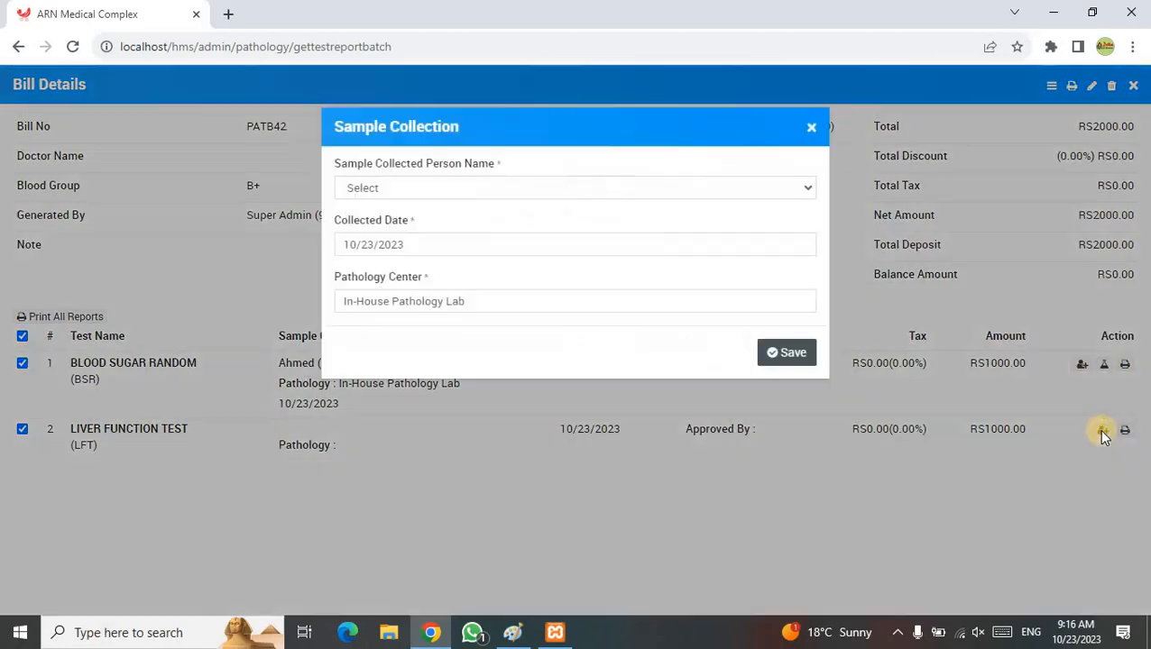
pyautogui.click(512, 188)
pyautogui.click(445, 225)
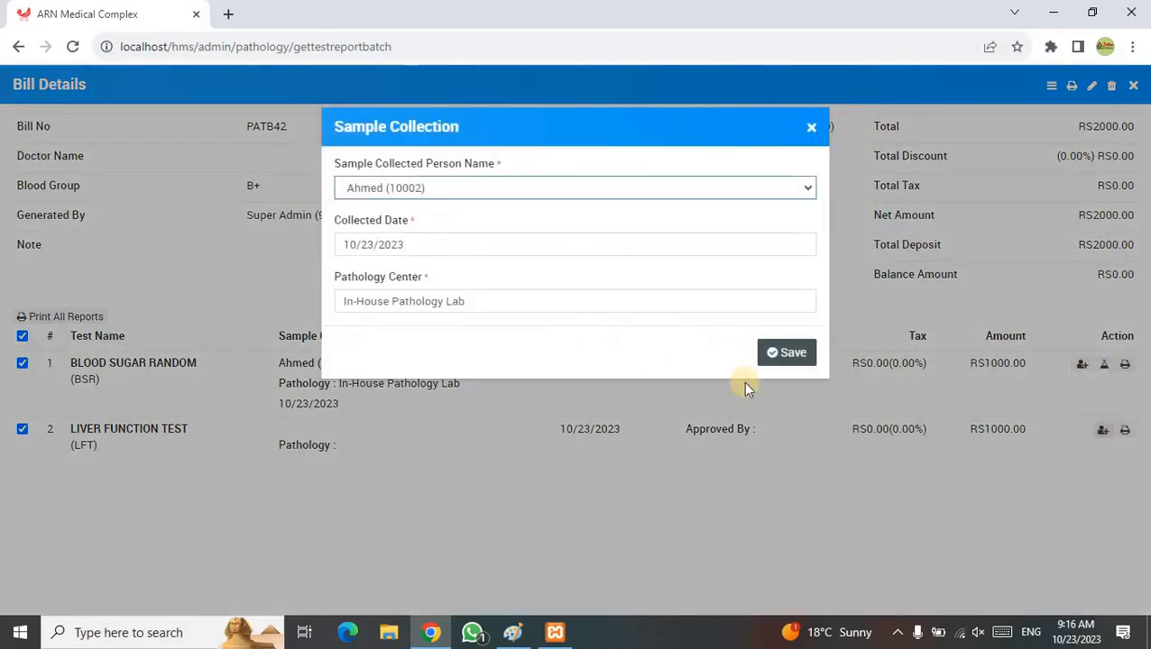
pyautogui.click(768, 354)
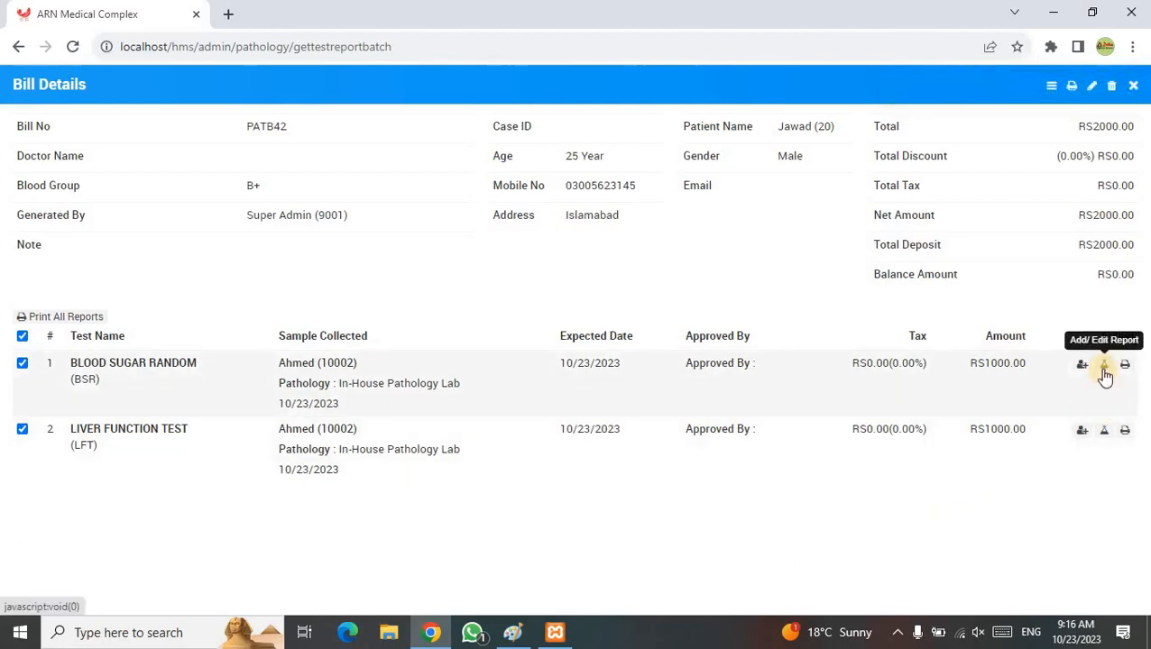
# - Enter a BSR report value of 130 mg/dl, select the approving doctor, and save
pyautogui.click(1104, 367)
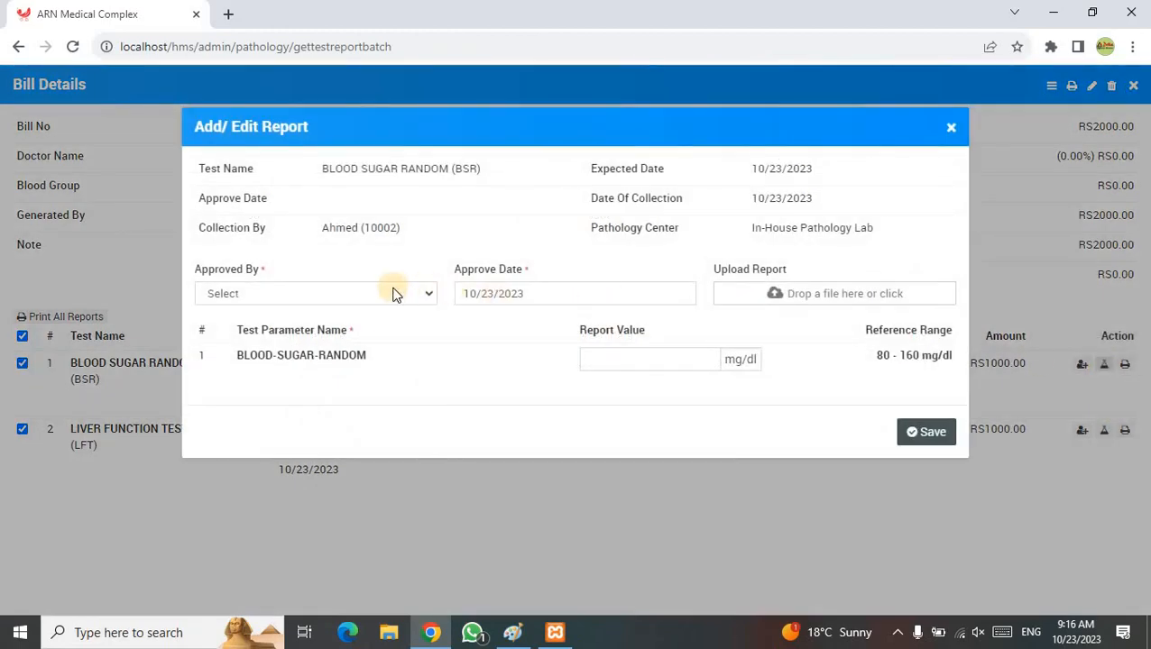
pyautogui.click(394, 294)
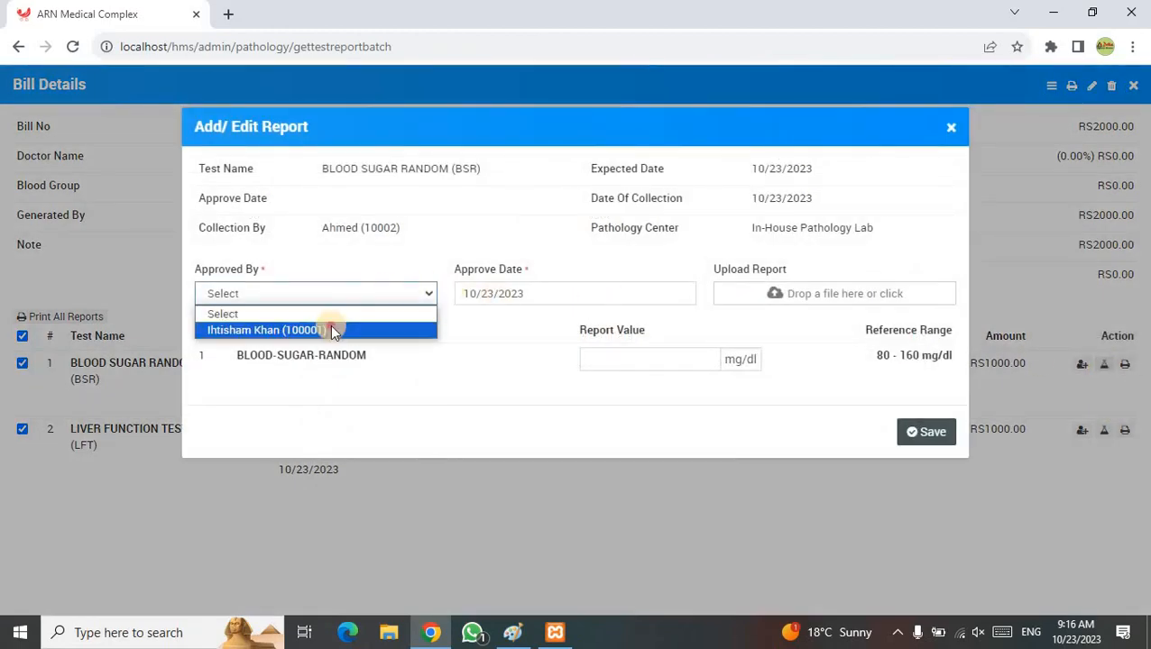
pyautogui.click(330, 330)
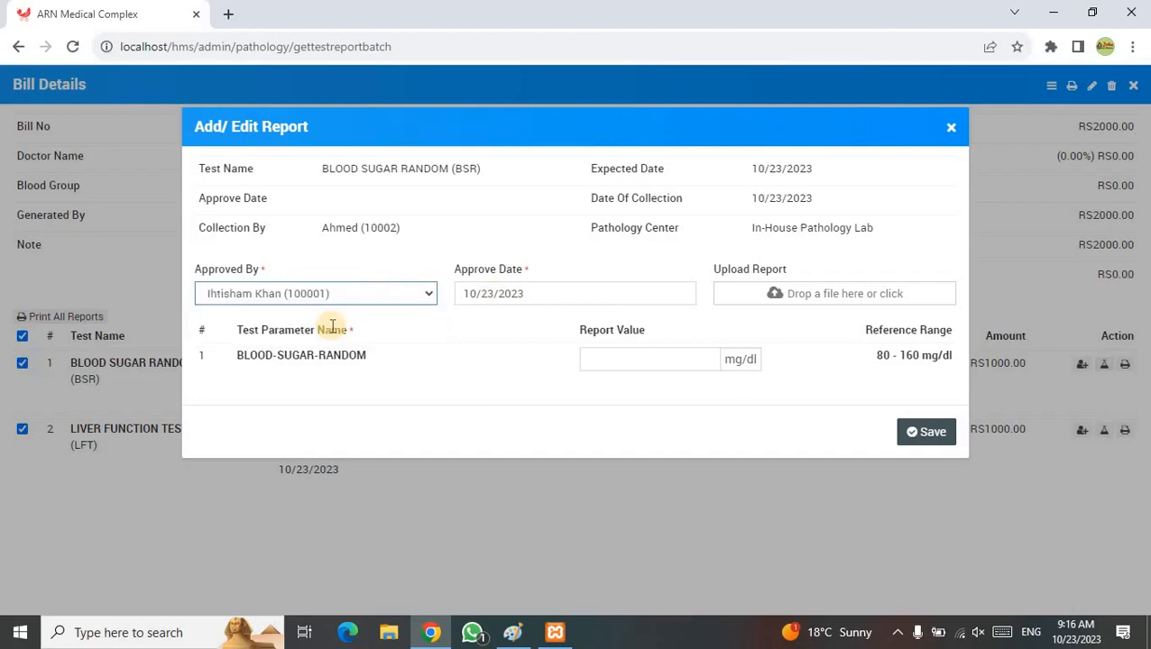
pyautogui.click(640, 359)
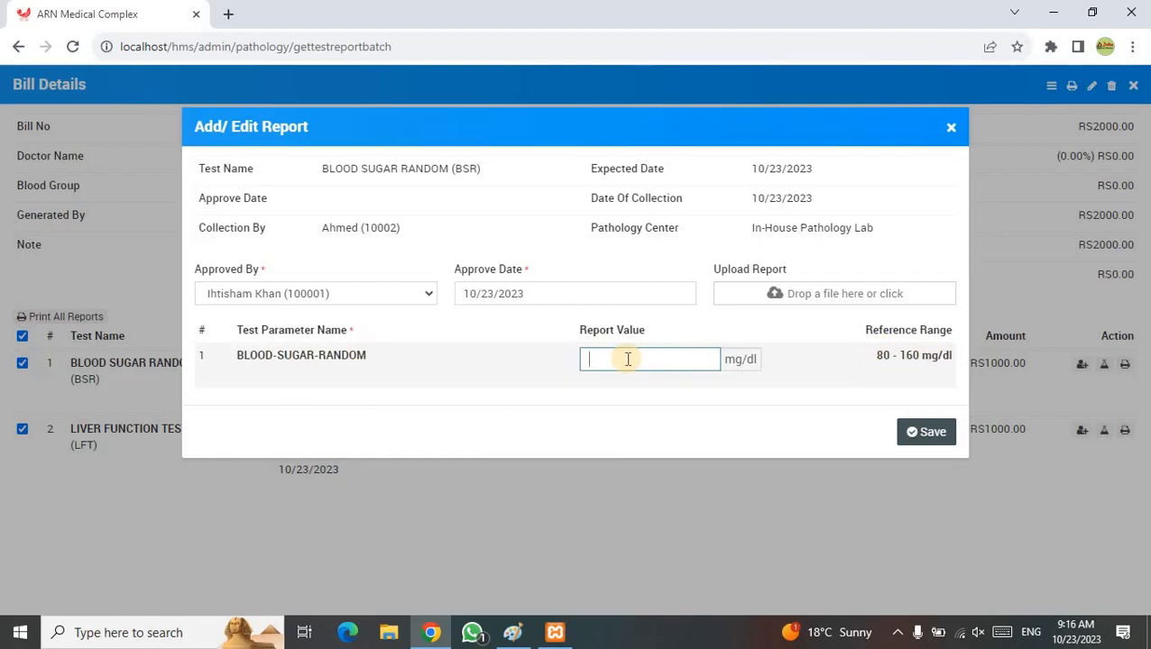
pyautogui.write('130')
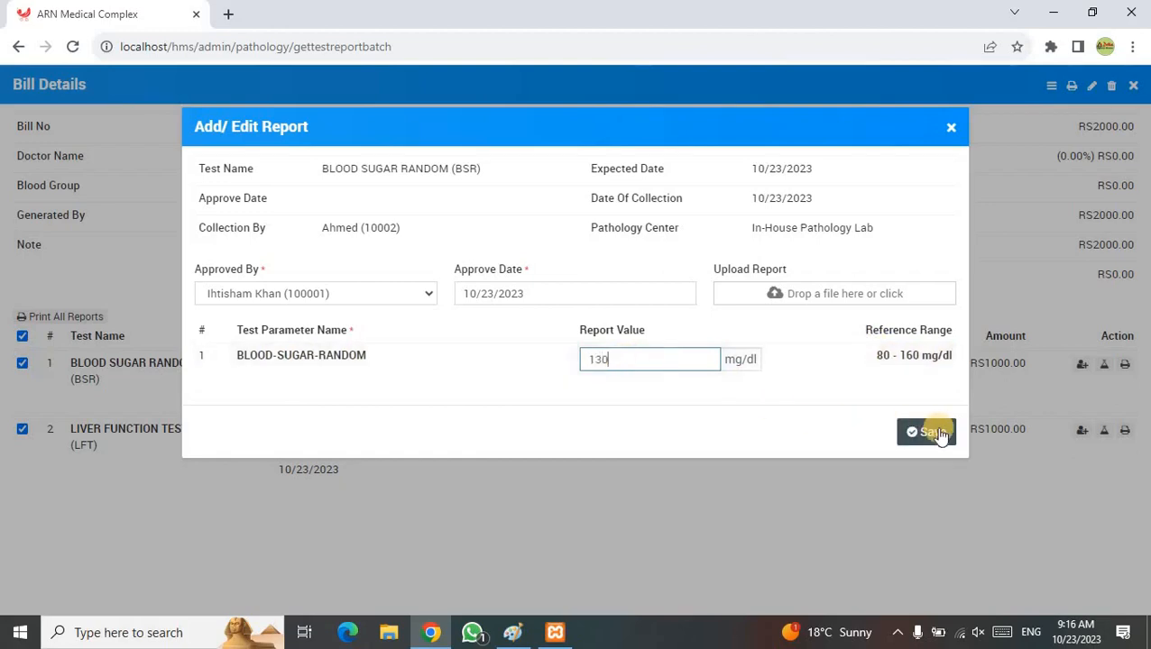
pyautogui.click(938, 434)
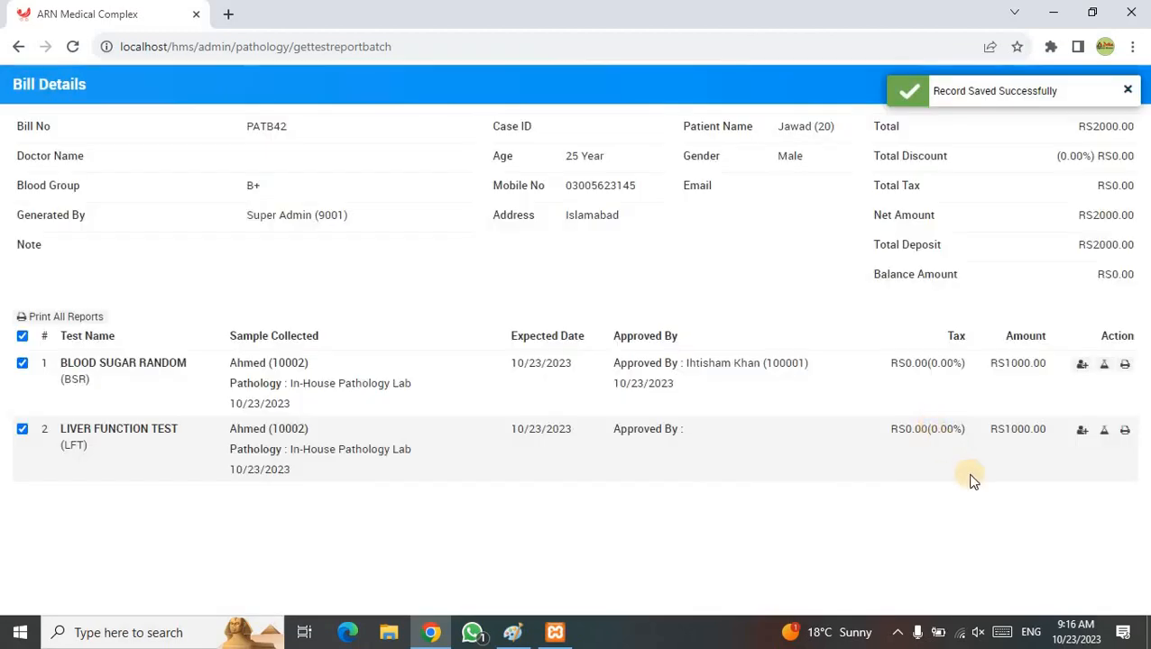
# - Open the LFT result entry and select the approving doctor in Approved By
pyautogui.click(1104, 431)
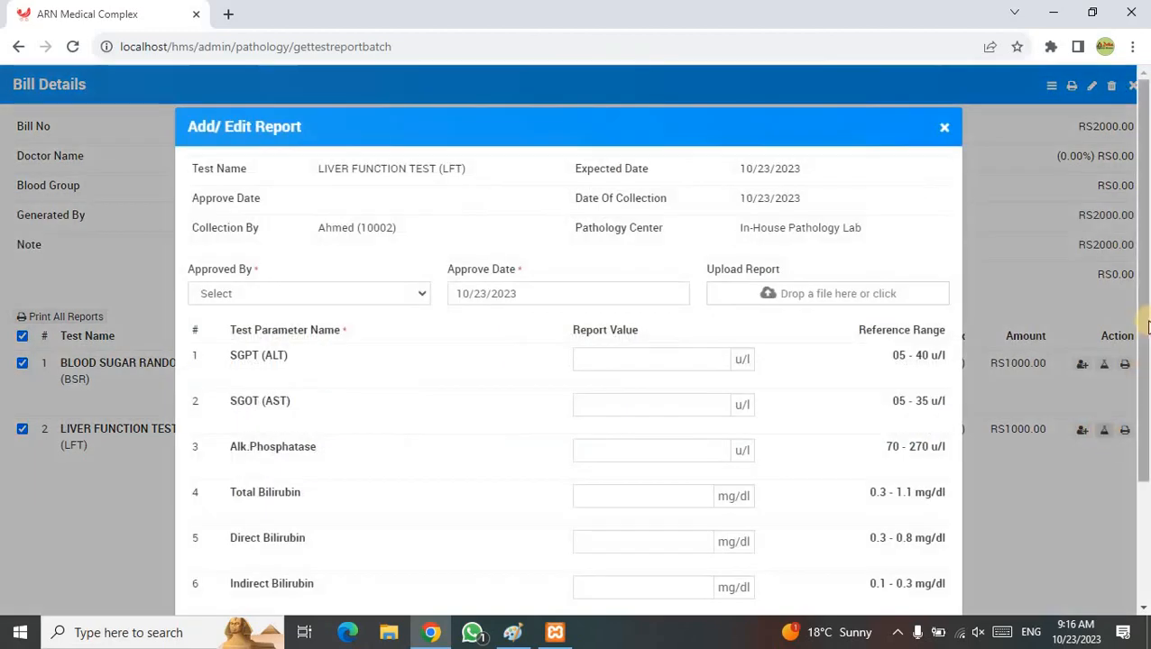
pyautogui.moveTo(1142, 324); pyautogui.dragTo(1144, 447)
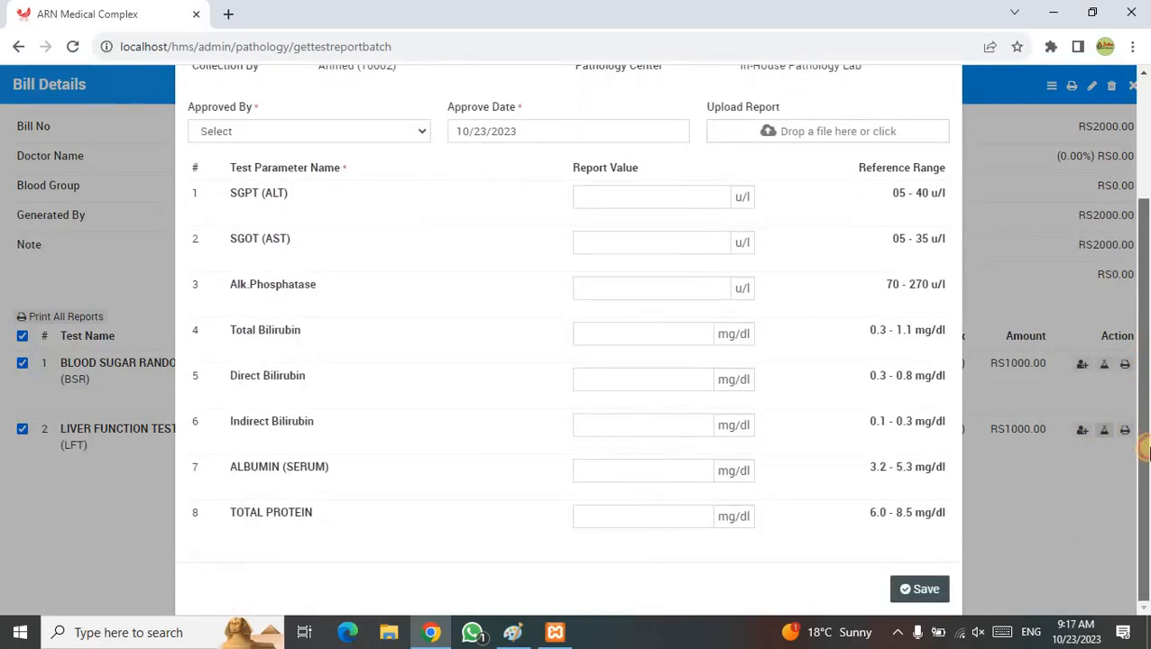
pyautogui.click(356, 132)
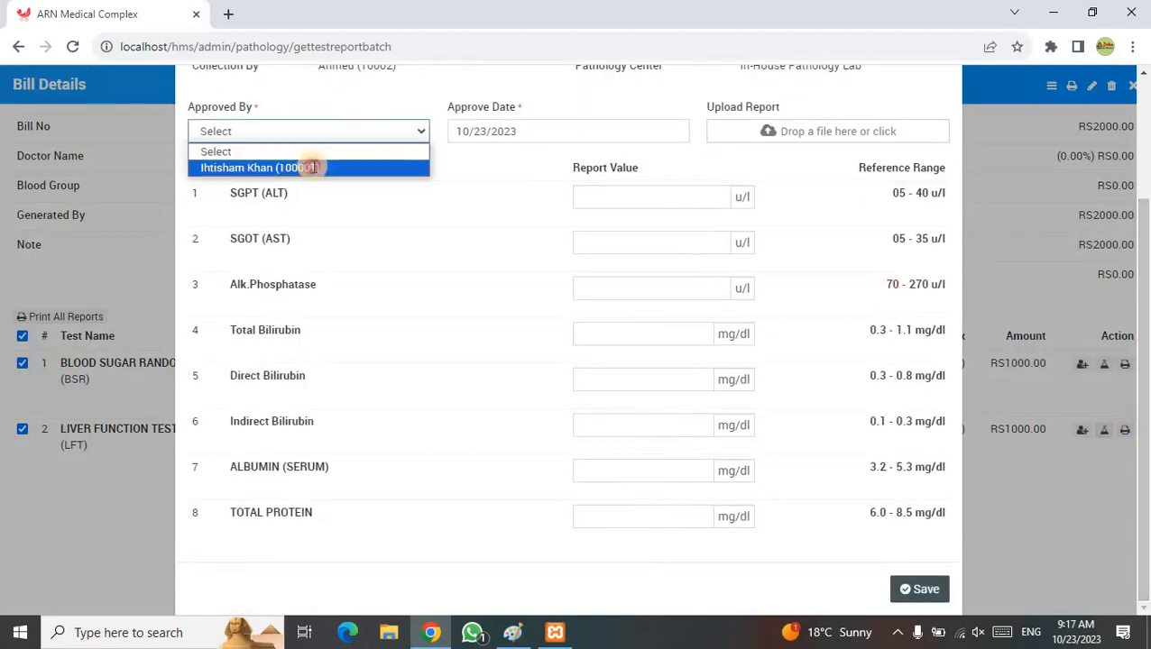
pyautogui.click(312, 169)
# - Enter SGPT 30, SGOT 25, Alk.Phosphatase 150 and total bilirubin 0.6
pyautogui.click(680, 197)
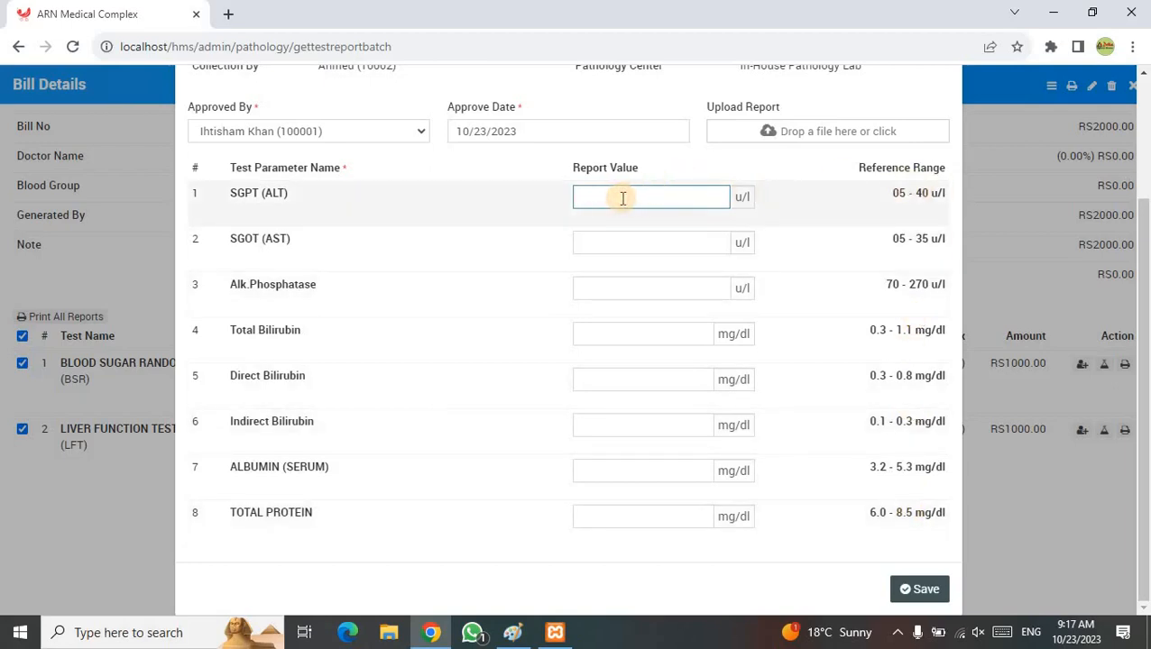
pyautogui.write('30')
pyautogui.press('Tab')
pyautogui.write('25')
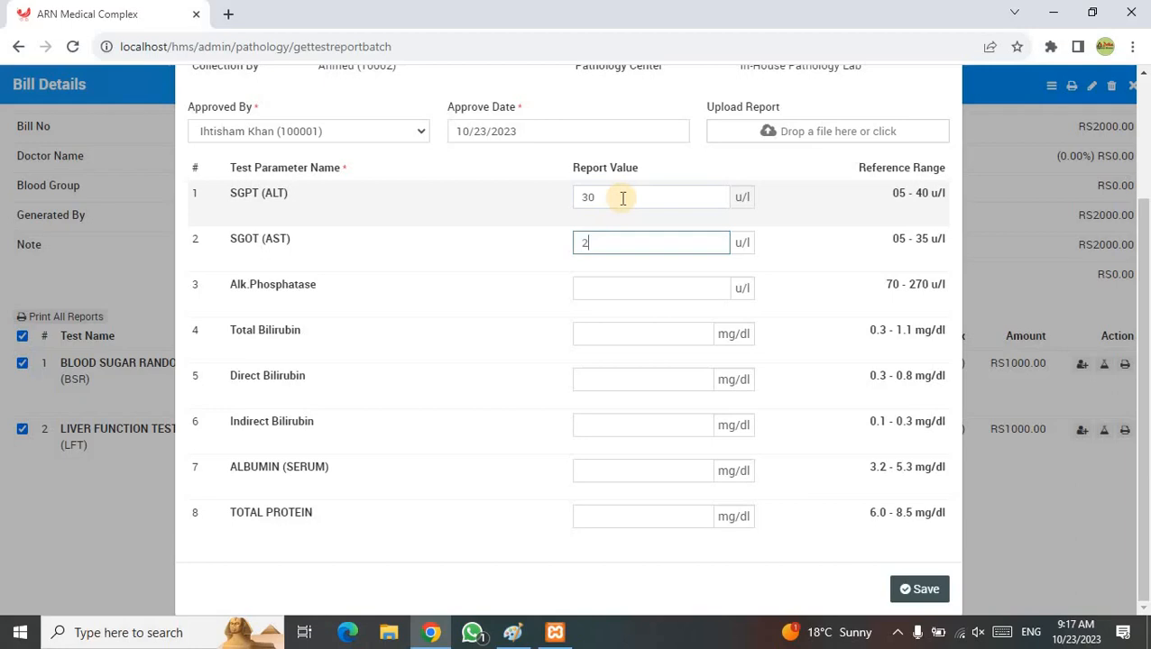
pyautogui.press('Tab')
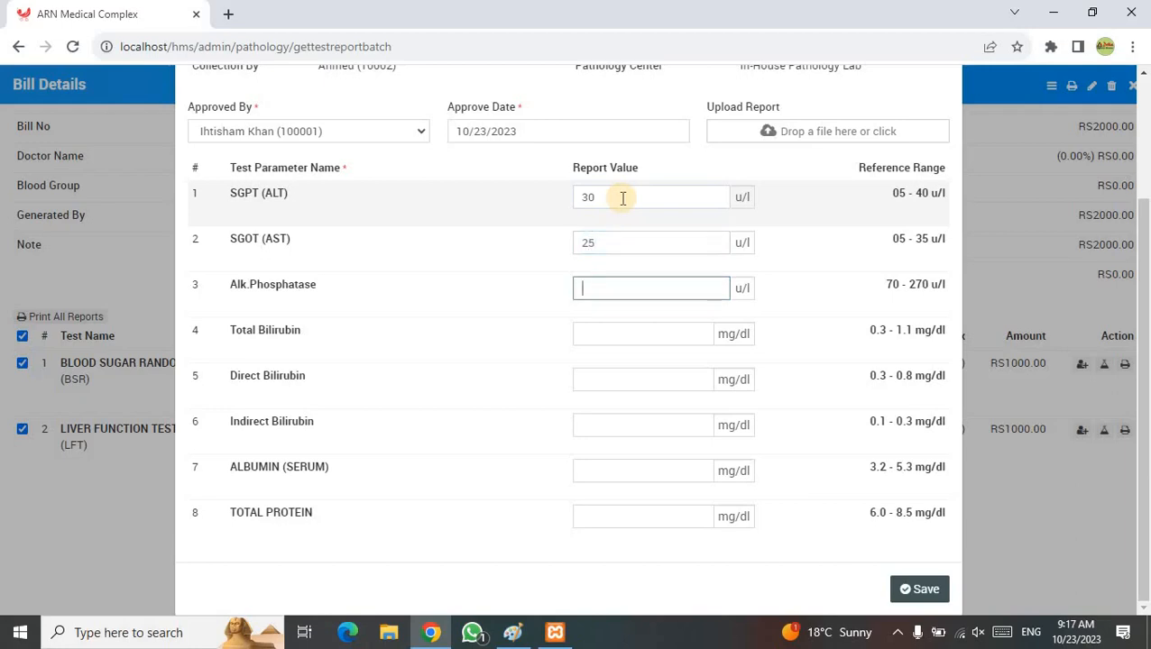
pyautogui.write('150')
pyautogui.press('Tab')
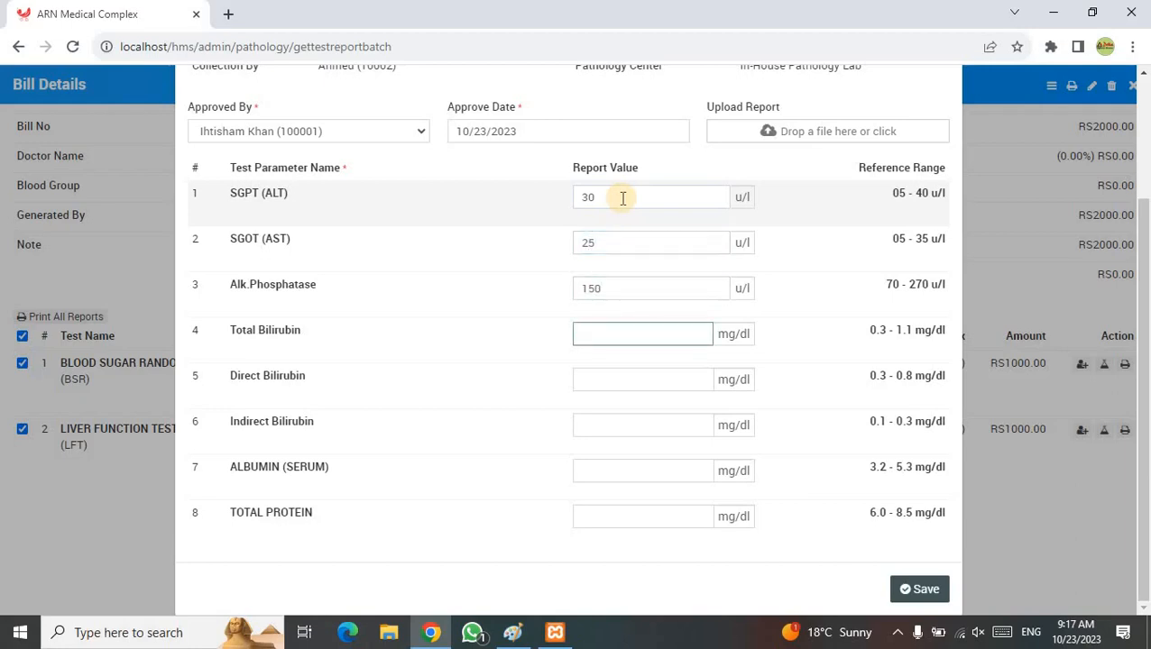
pyautogui.write('0.6')
# - Fill direct bilirubin 0.5, indirect 0.2, albumin 3.5, total protein 6.5, and save the report
pyautogui.press('Tab')
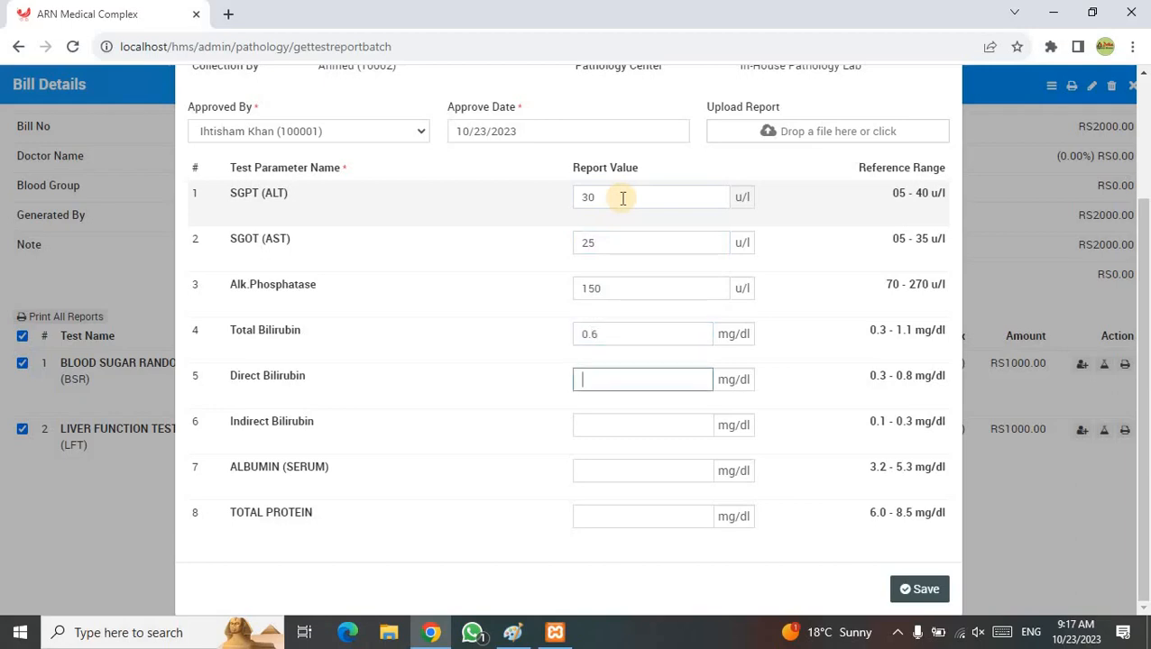
pyautogui.press('Tab')
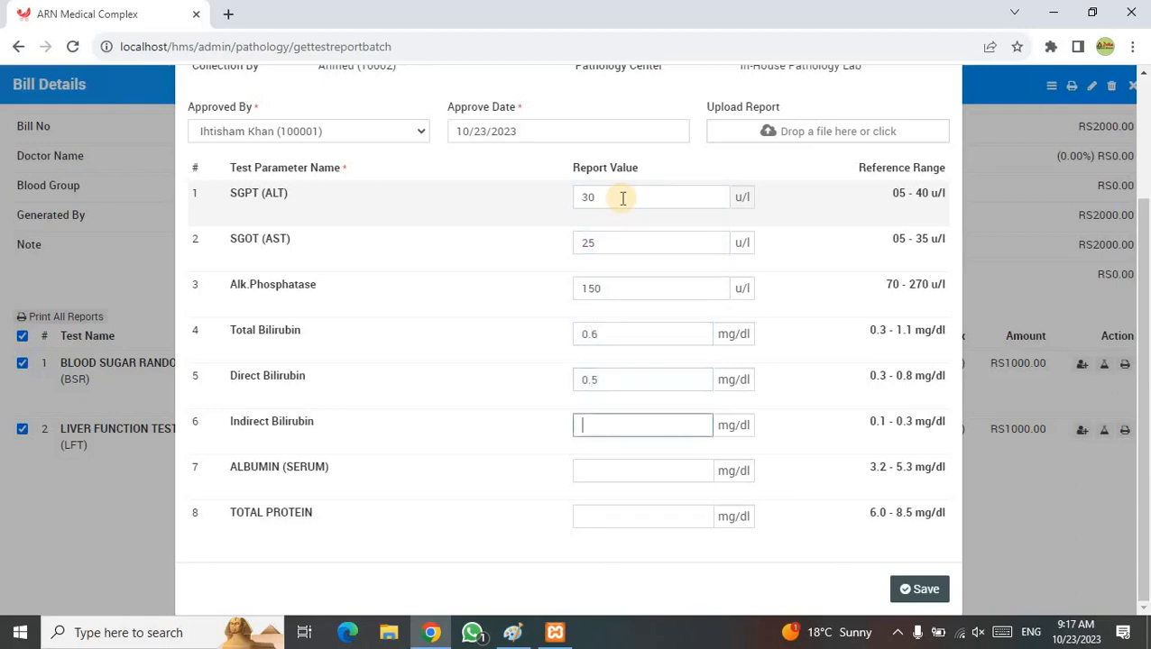
pyautogui.write('0.2')
pyautogui.press('Tab')
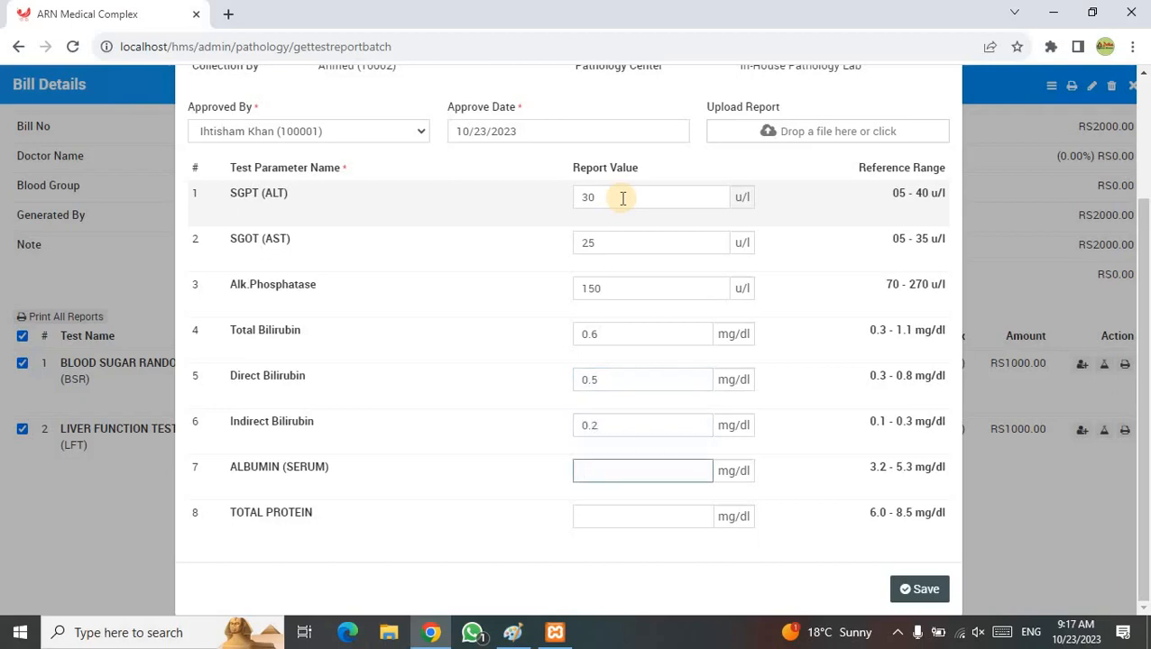
pyautogui.write('3.5')
pyautogui.press('Tab')
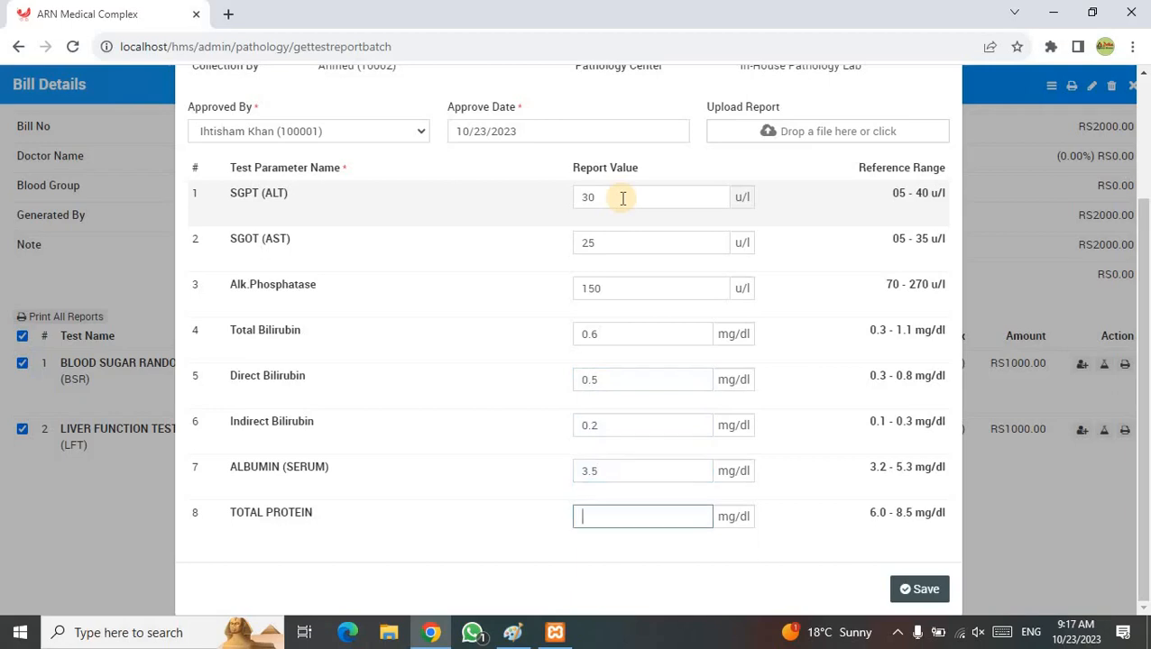
pyautogui.write('6.5')
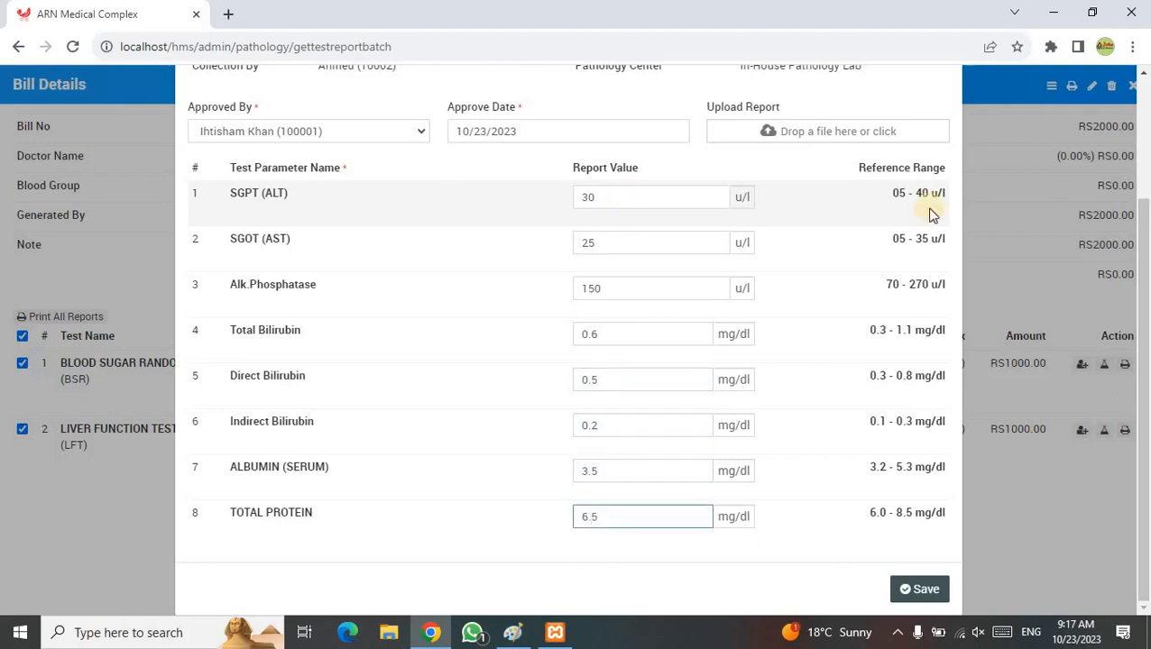
pyautogui.click(915, 588)
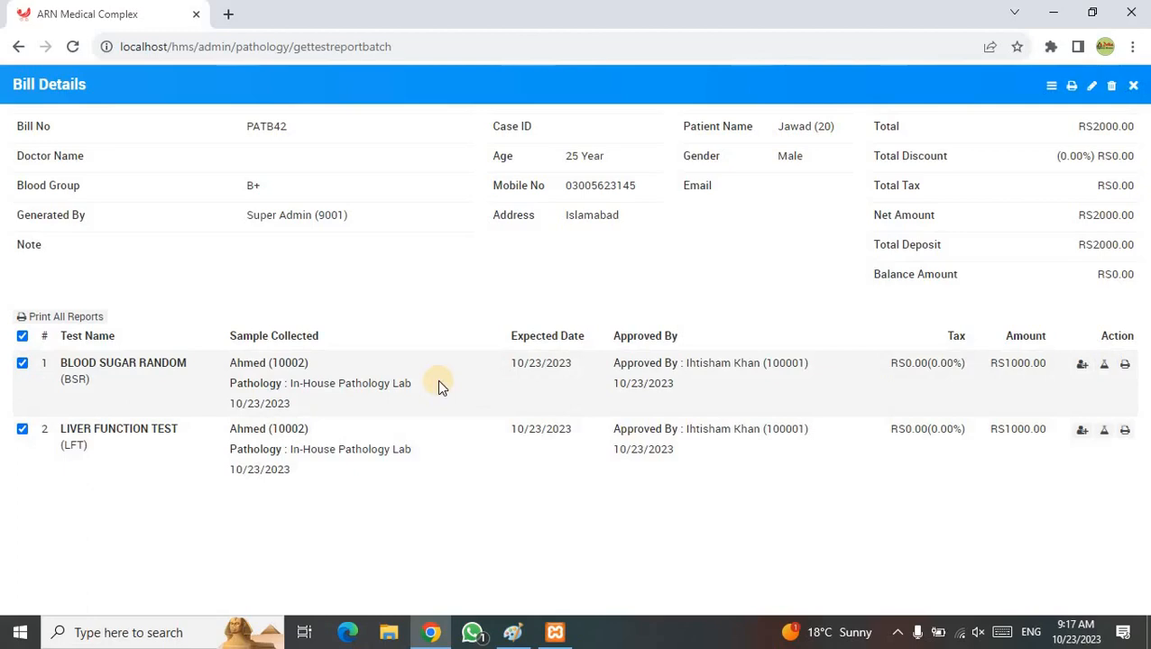
# - Select both the BSR and Liver Function tests and print all their reports together
pyautogui.click(23, 337)
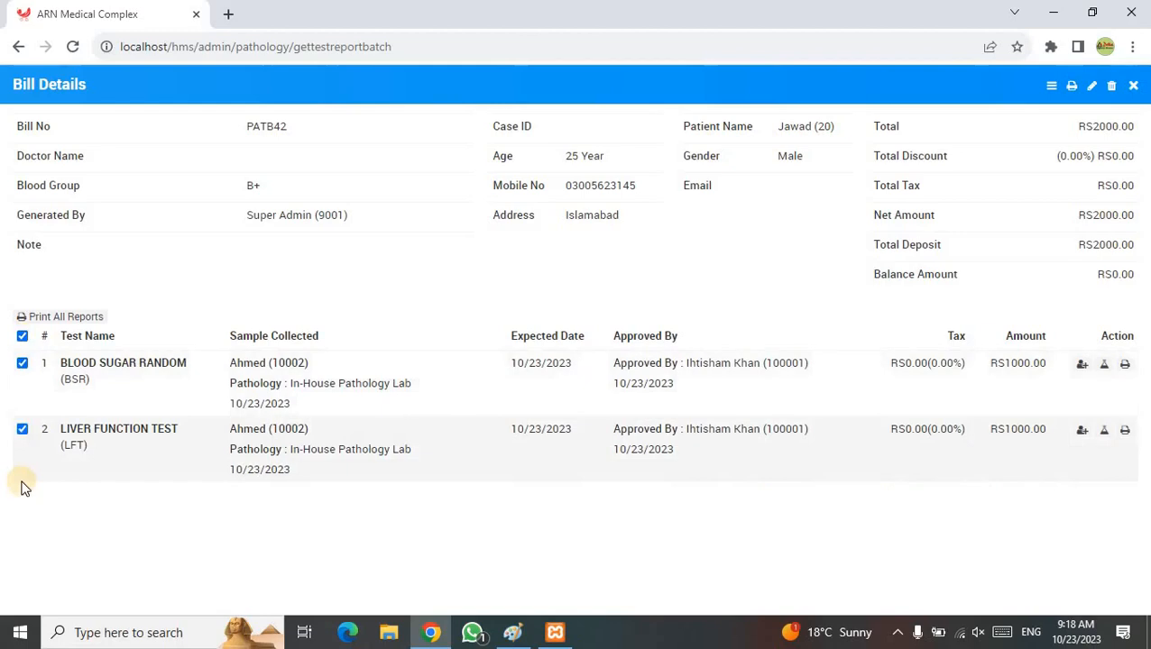
pyautogui.click(23, 429)
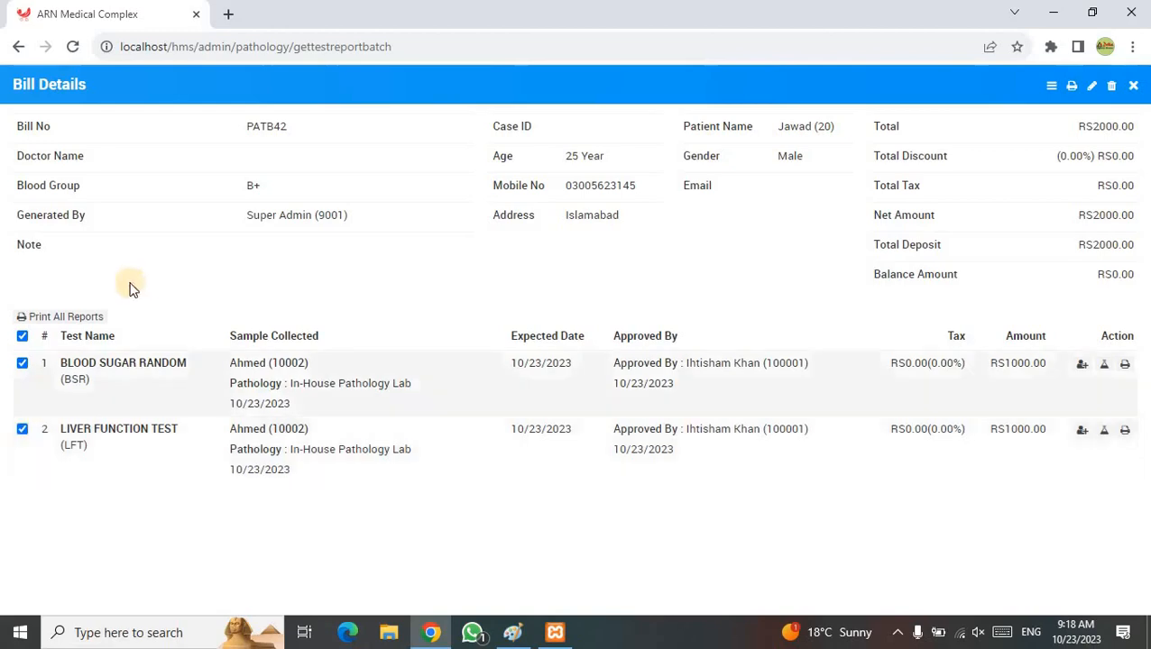
pyautogui.click(48, 321)
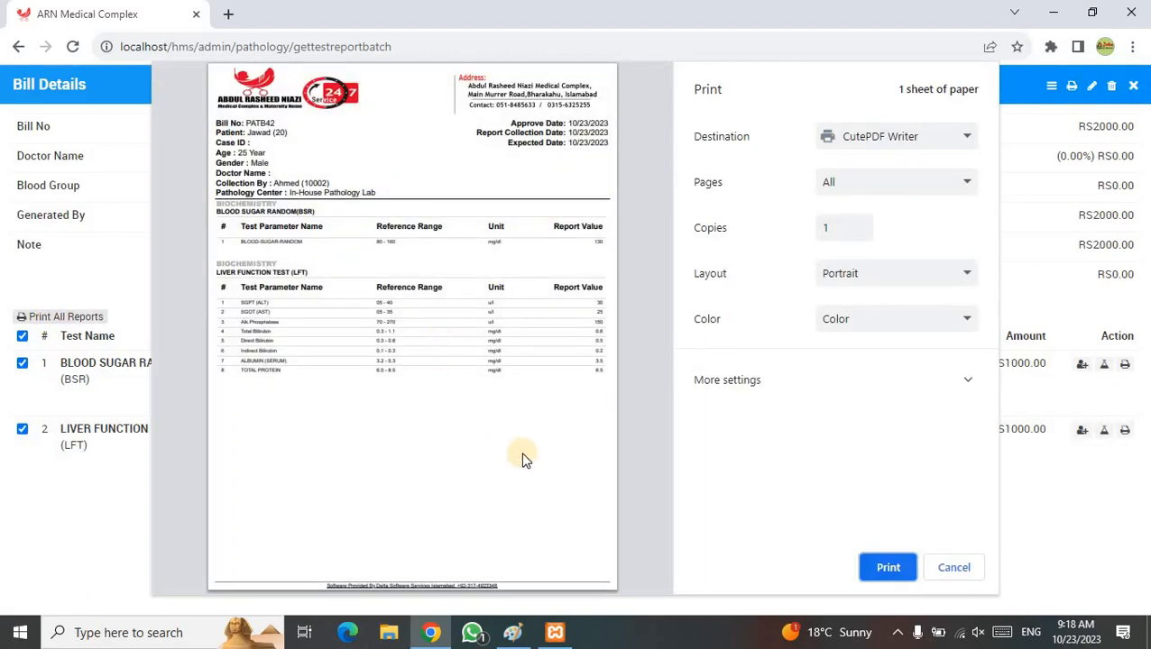
# - Save the combined report via CutePDF Writer as ARN Medical Complex 3.pdf on the desktop, then minimise Chrome
pyautogui.click(875, 565)
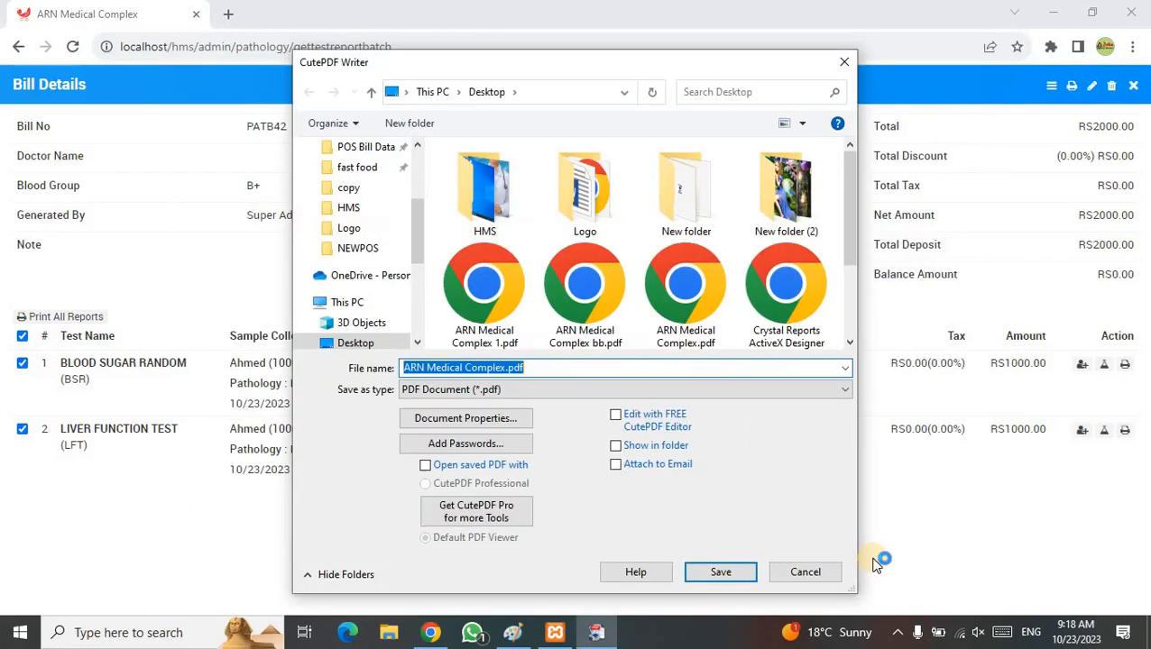
pyautogui.click(507, 368)
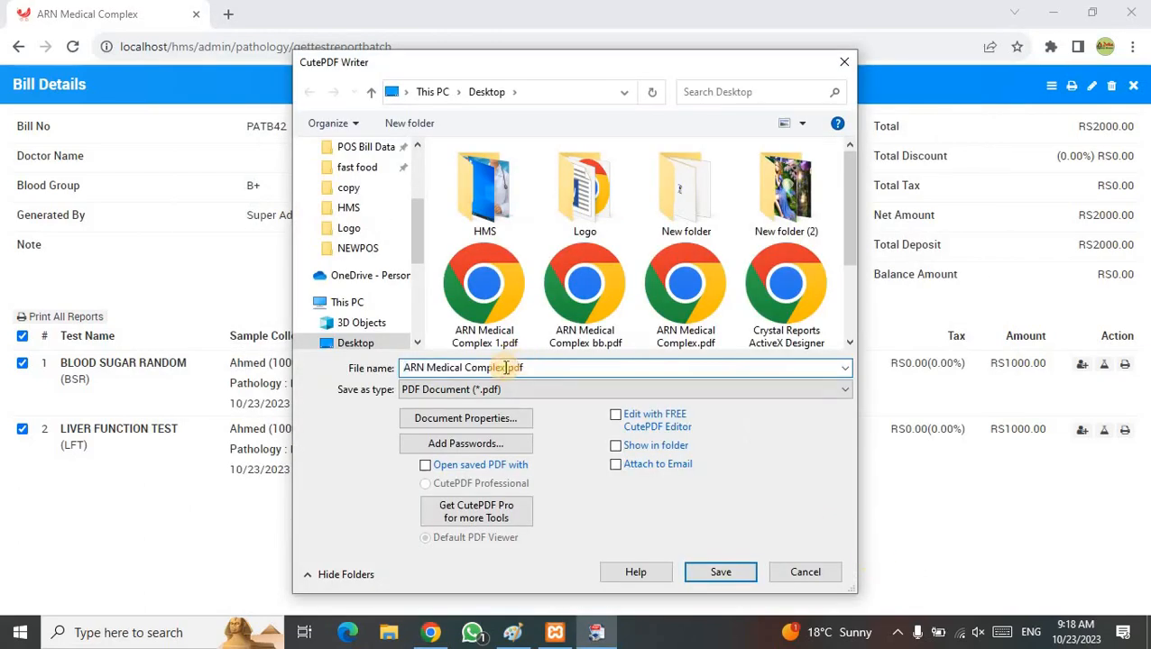
pyautogui.write('3')
pyautogui.click(737, 575)
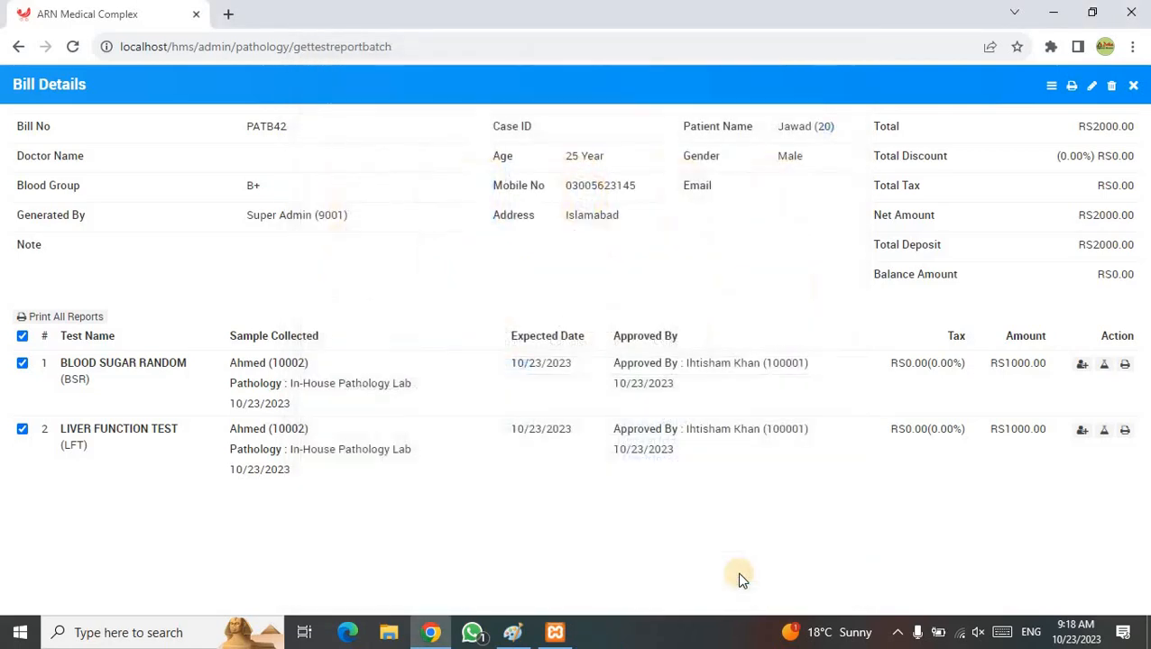
pyautogui.click(1145, 628)
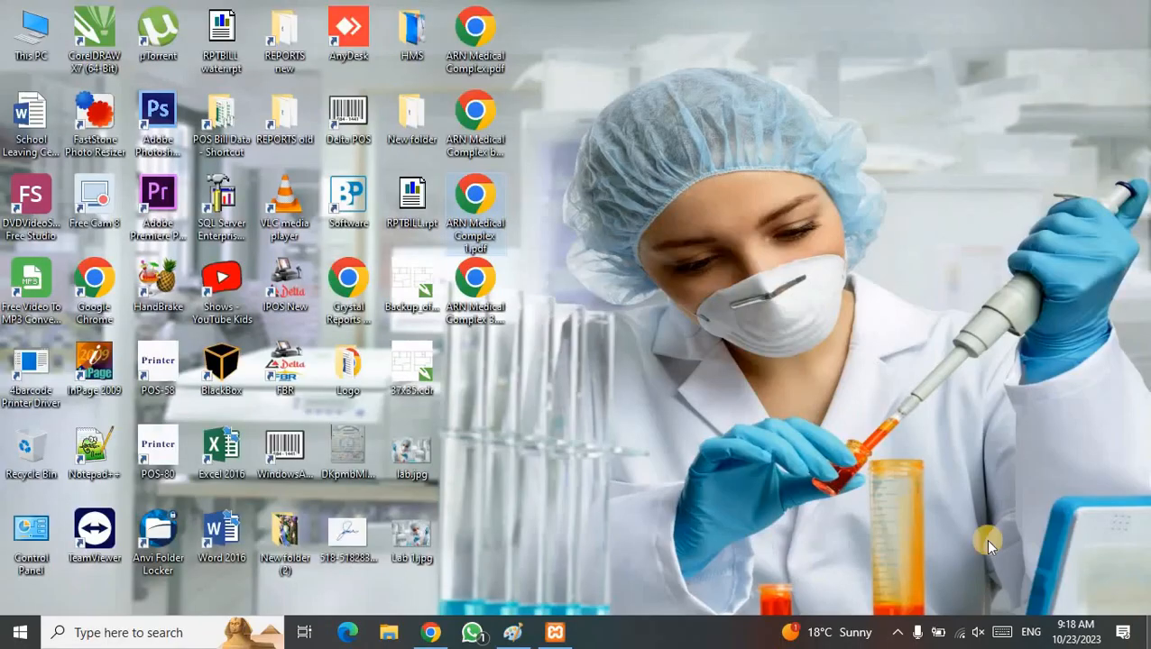
# - Open ARN Medical Complex 3.pdf from its desktop icon in Chrome
pyautogui.doubleClick(489, 295)
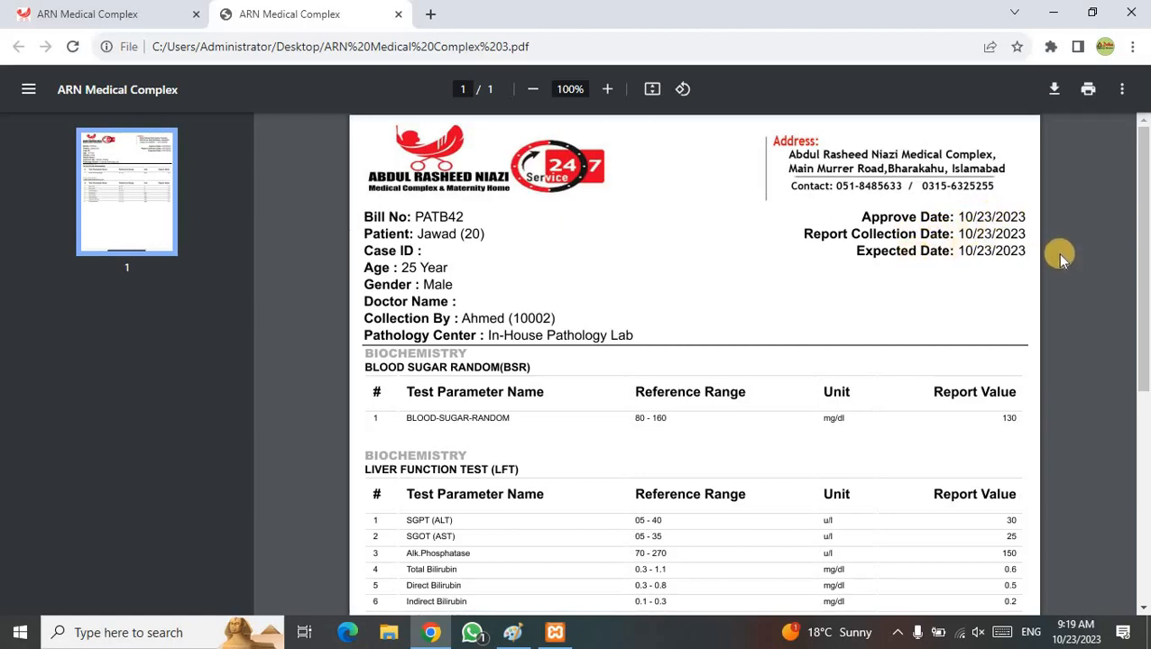
# - Zoom the report to 125%, scroll through the BSR and LFT results, and close the PDF tab
pyautogui.click(609, 90)
pyautogui.click(609, 90)
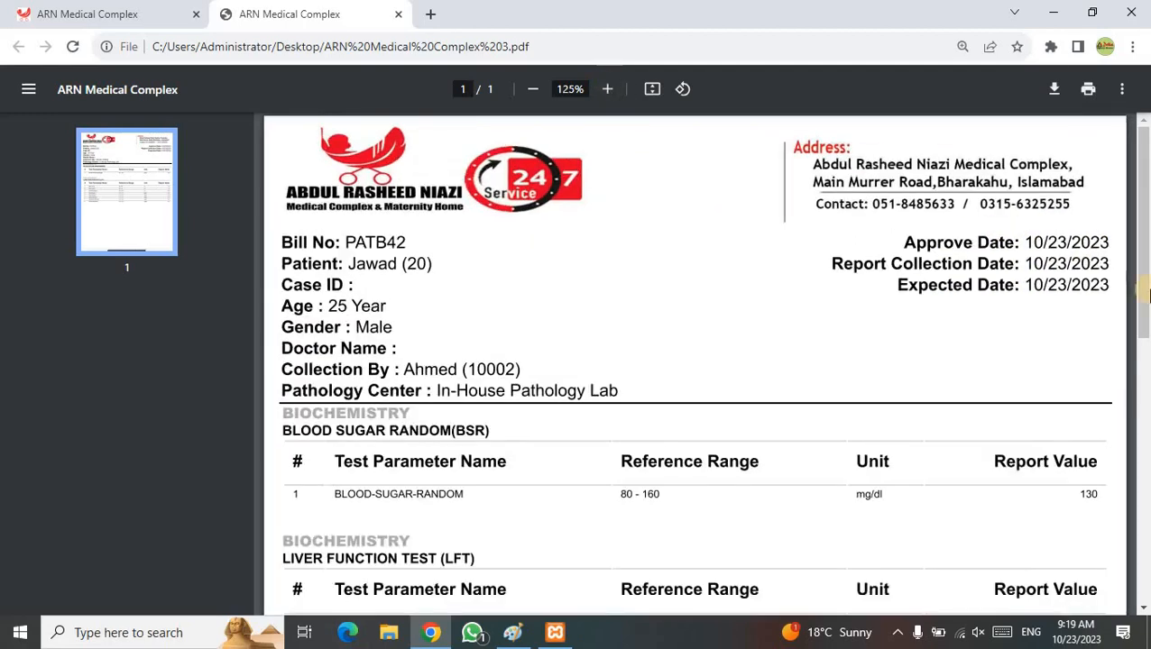
pyautogui.moveTo(1142, 229); pyautogui.dragTo(1146, 312)
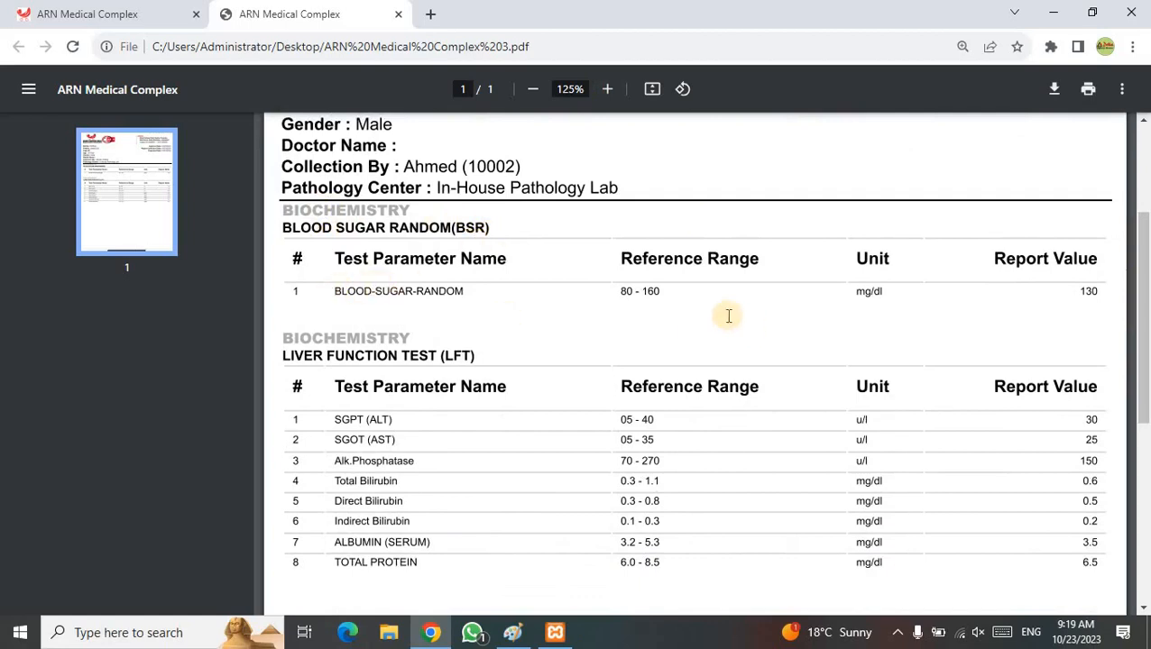
pyautogui.moveTo(621, 292); pyautogui.dragTo(637, 292)
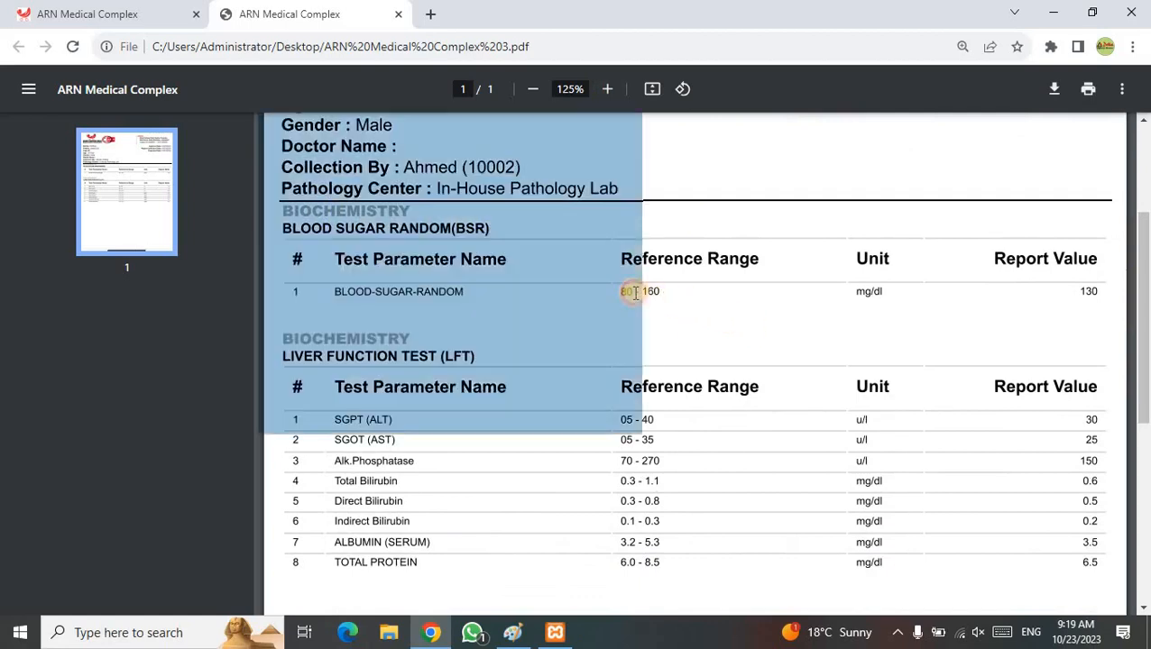
pyautogui.click(635, 291)
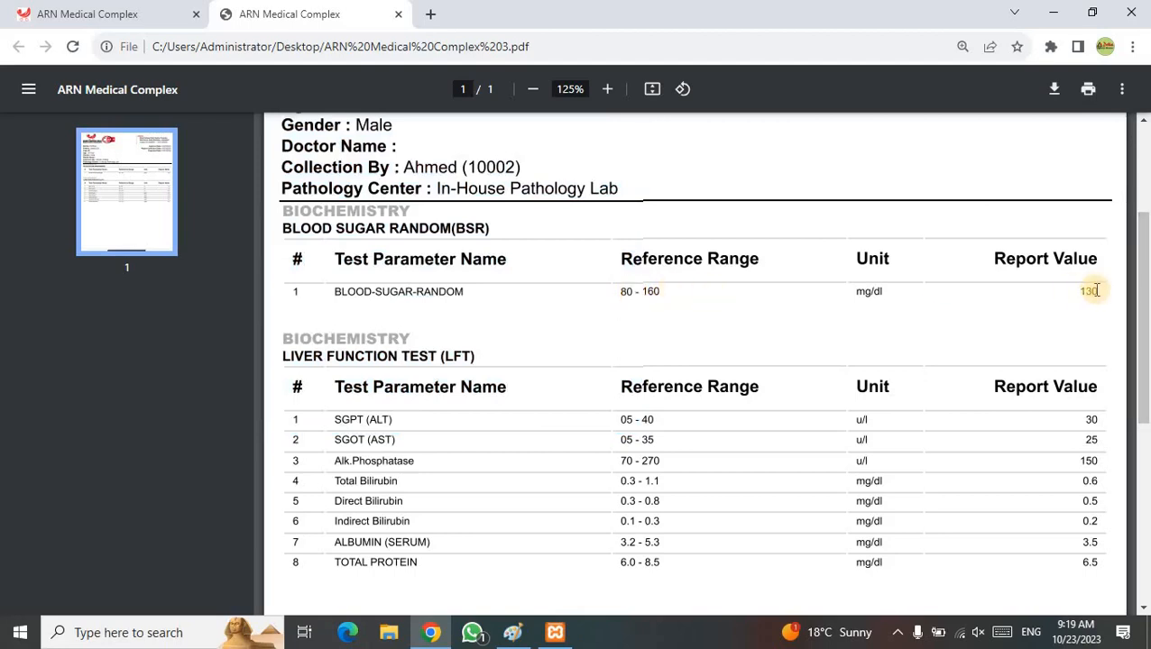
pyautogui.moveTo(1142, 271); pyautogui.dragTo(1146, 320)
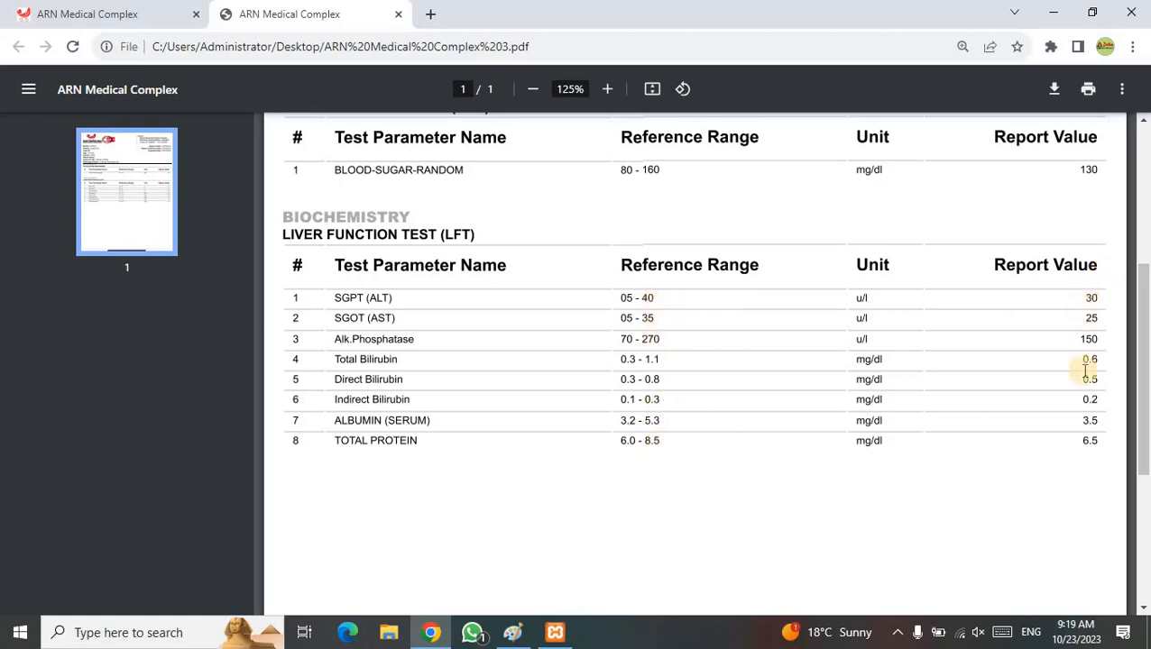
pyautogui.moveTo(1138, 352); pyautogui.dragTo(1145, 149)
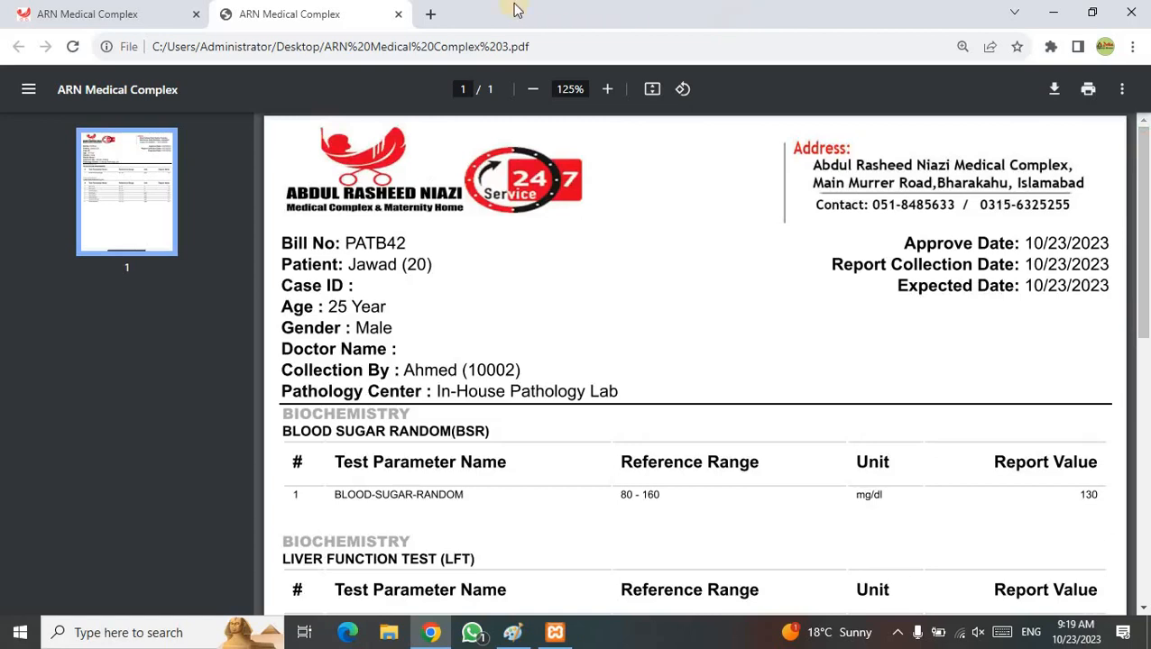
pyautogui.click(397, 14)
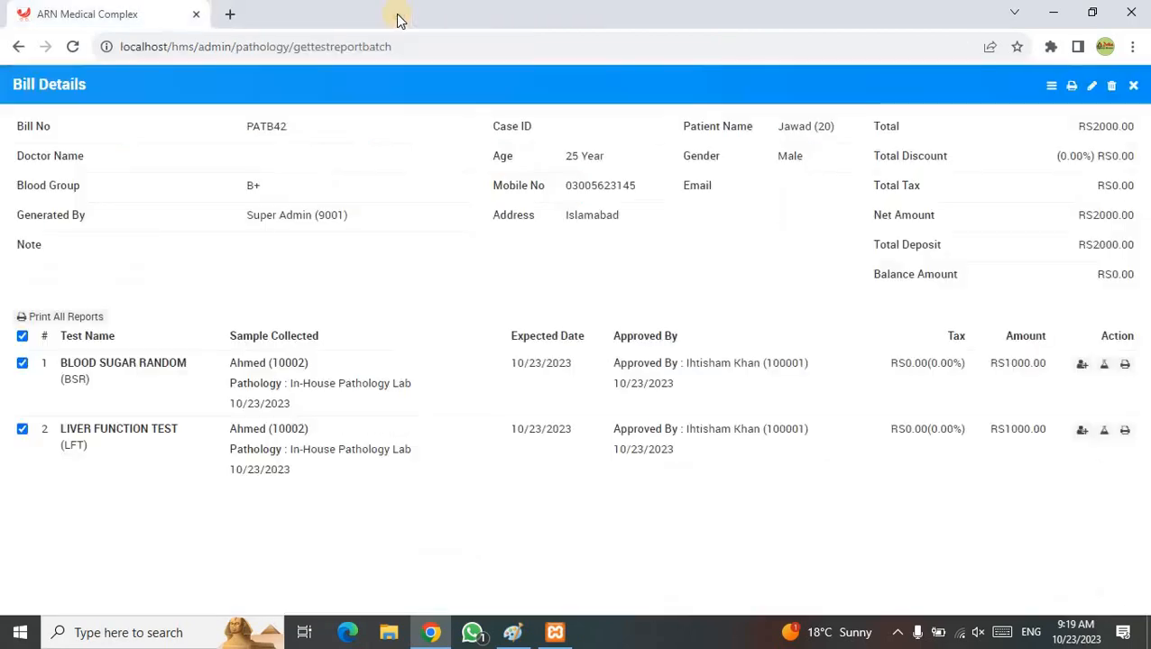
# - Close the PATB42 Bill Details window to return to the Pathology Bill list
pyautogui.click(1134, 89)
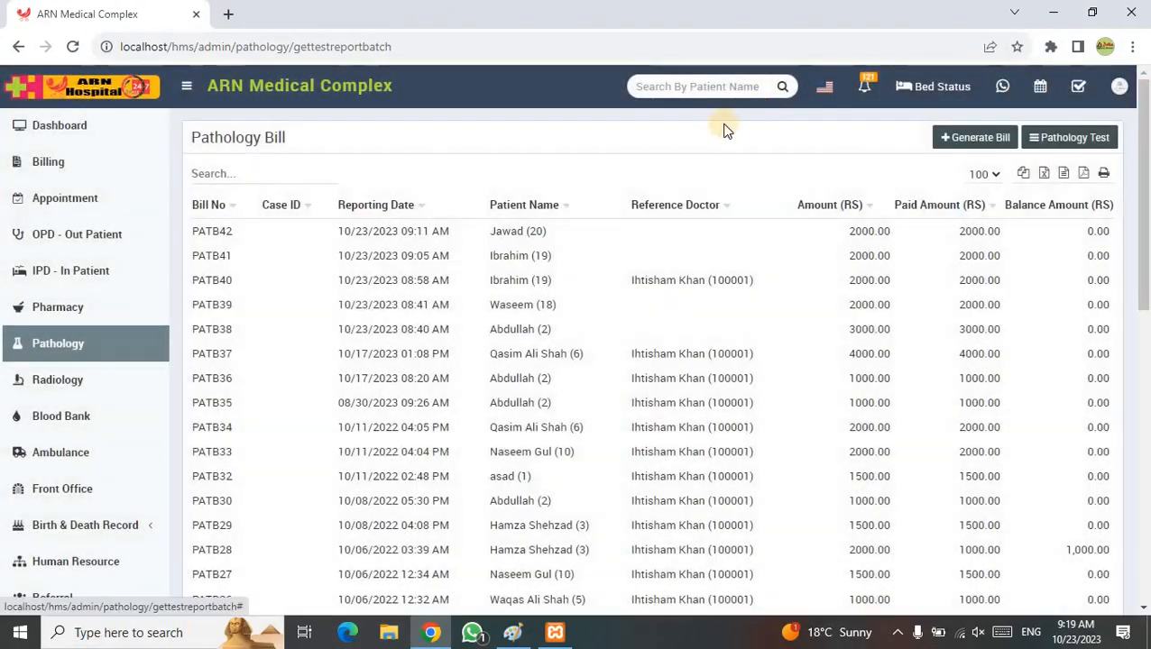